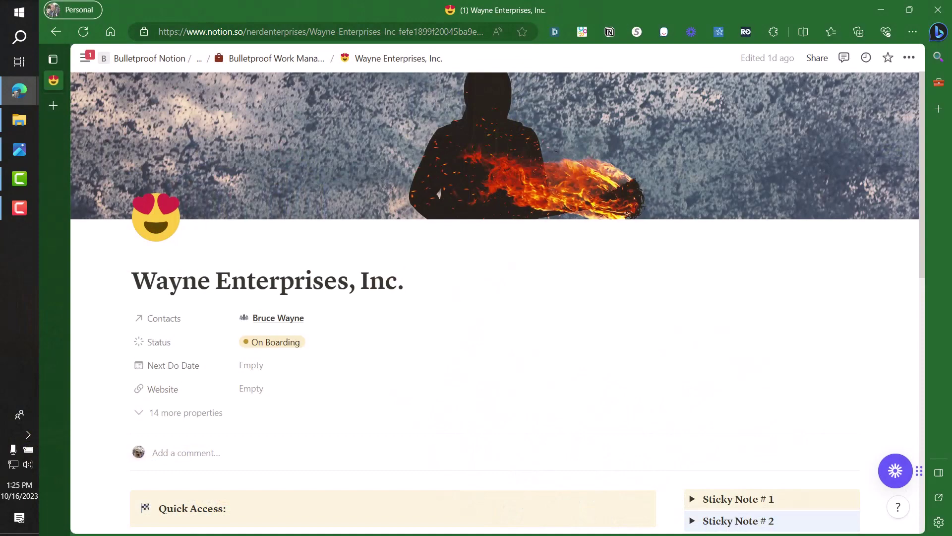
Step: Add a new item to the Wayne Enterprises Work Management database from the Quick Access board
scroll(527, 191, down, 6)
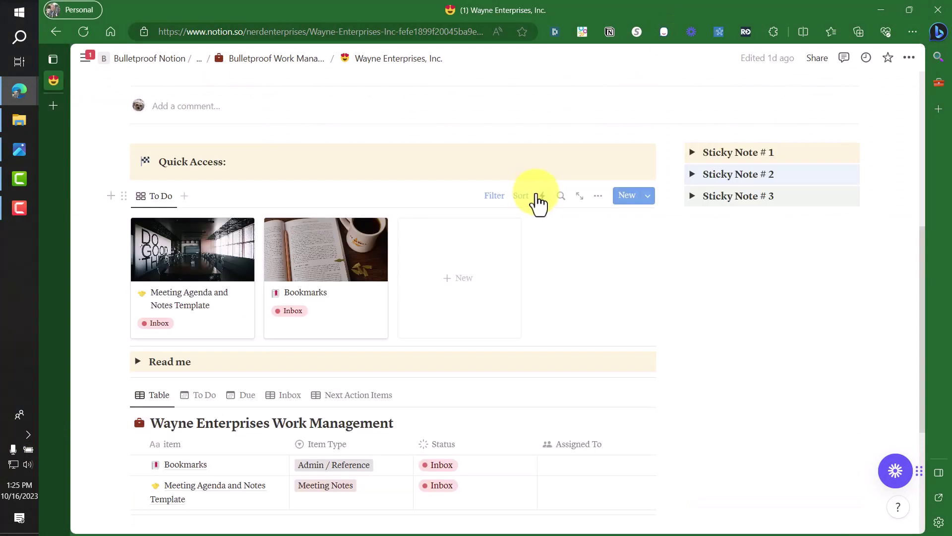
scroll(595, 256, down, 1)
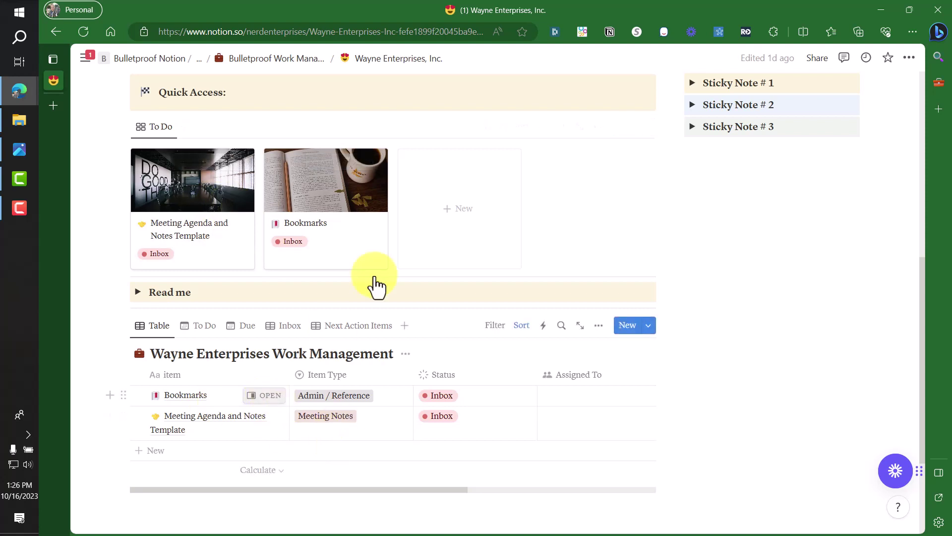
click(628, 329)
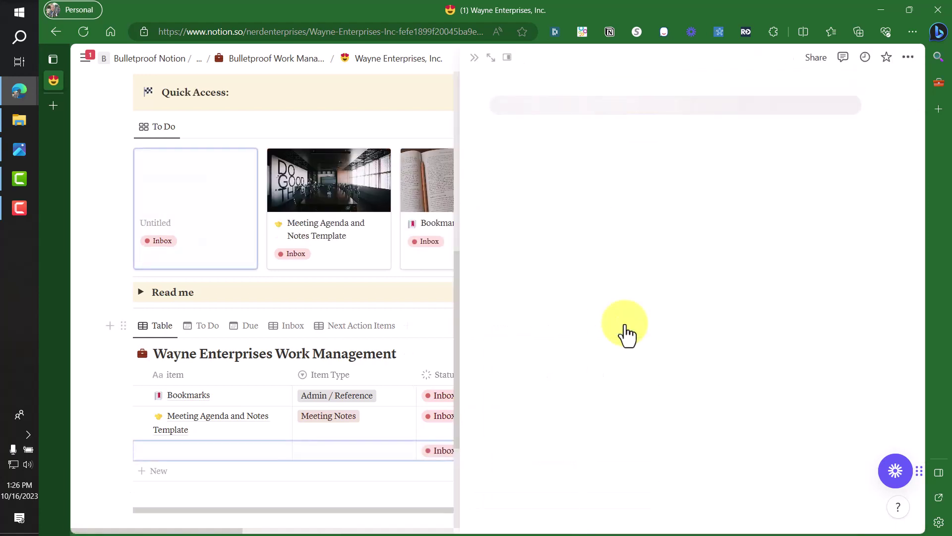
scroll(626, 325, down, 5)
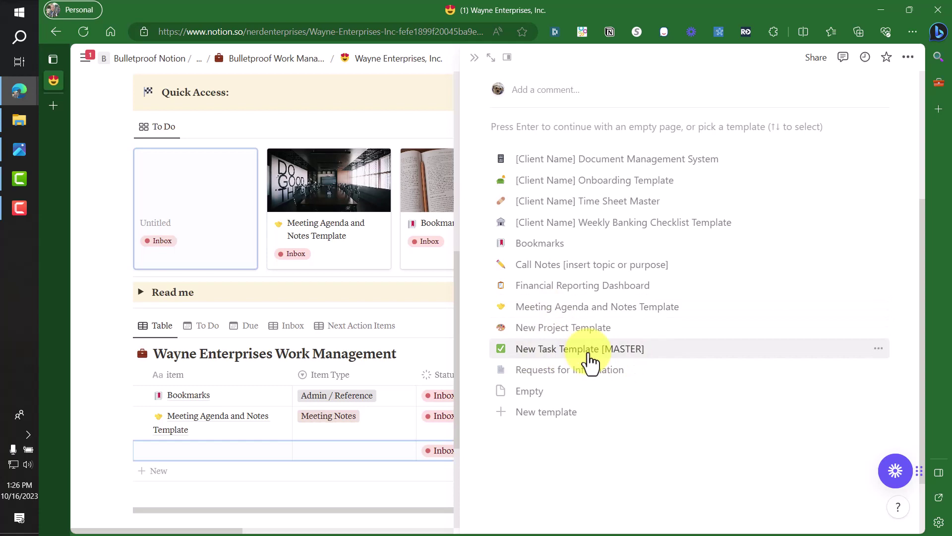
Step: Apply New Task Template [MASTER], open it full page, and title it 'Reconcile B of A Credit Card Account'
click(576, 354)
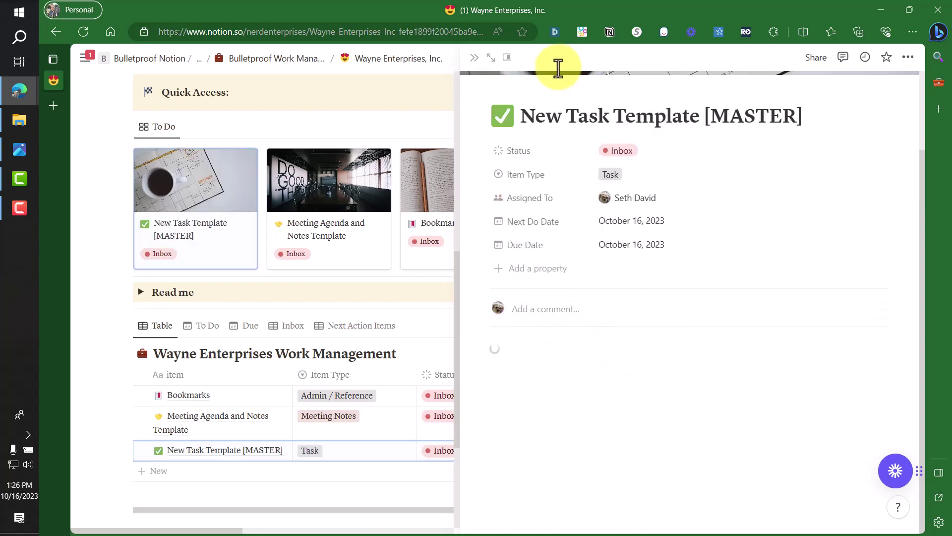
click(489, 58)
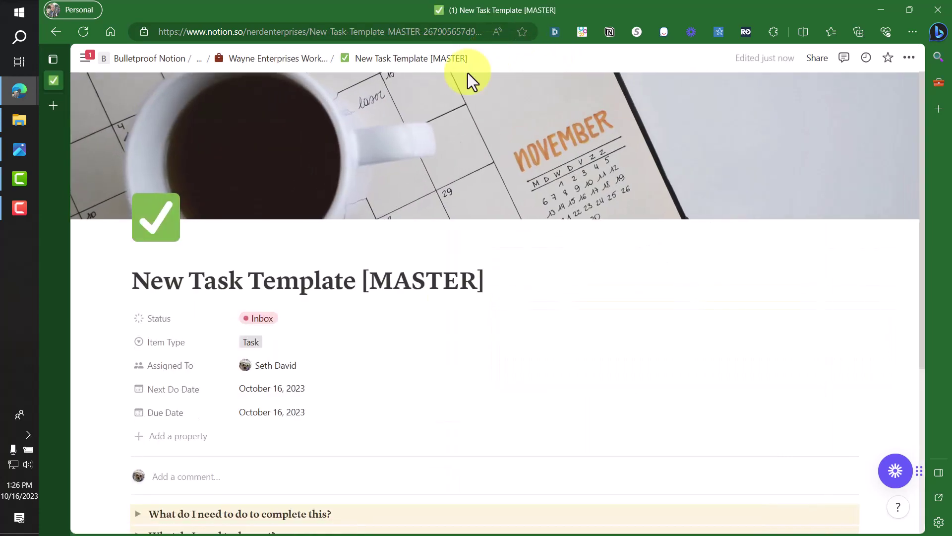
key(ctrl+a)
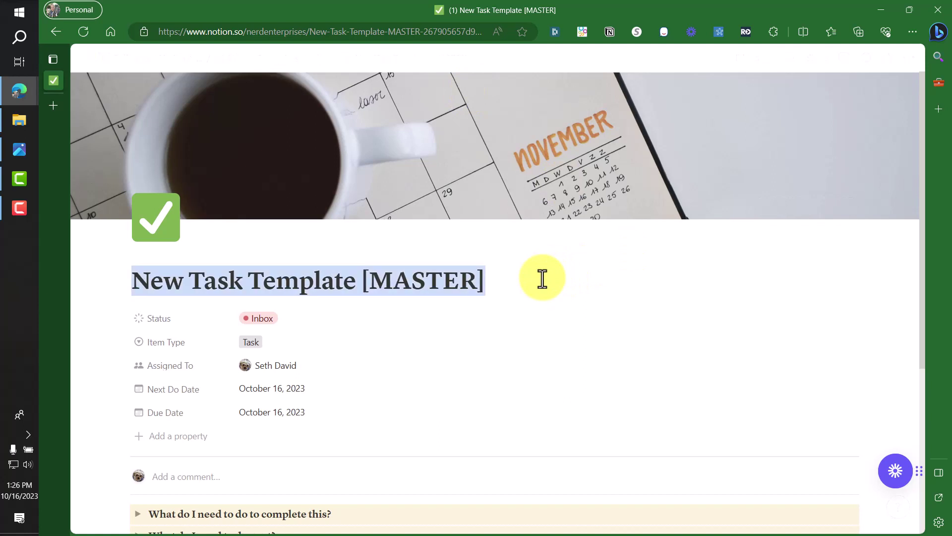
text(Reconsil)
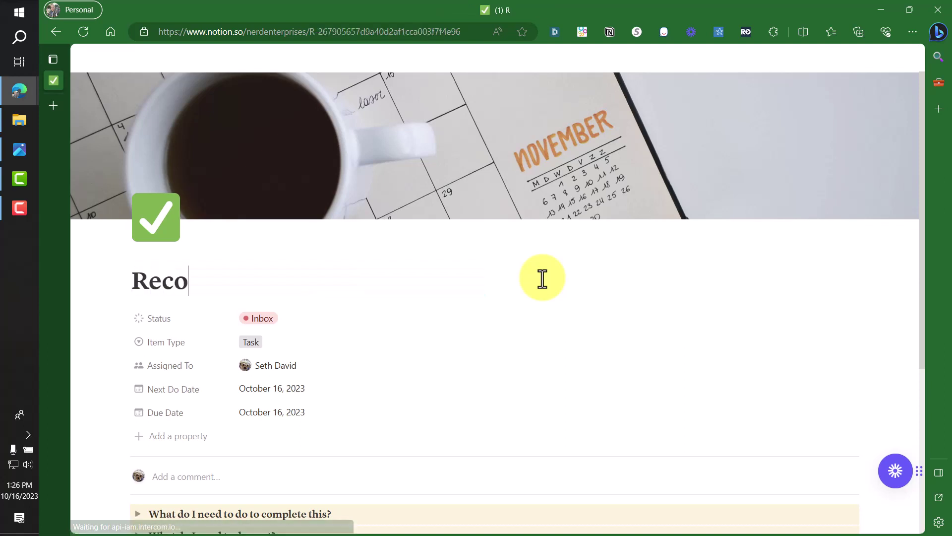
key(BackSpace)
key(BackSpace)
key(BackSpace)
text(cile )
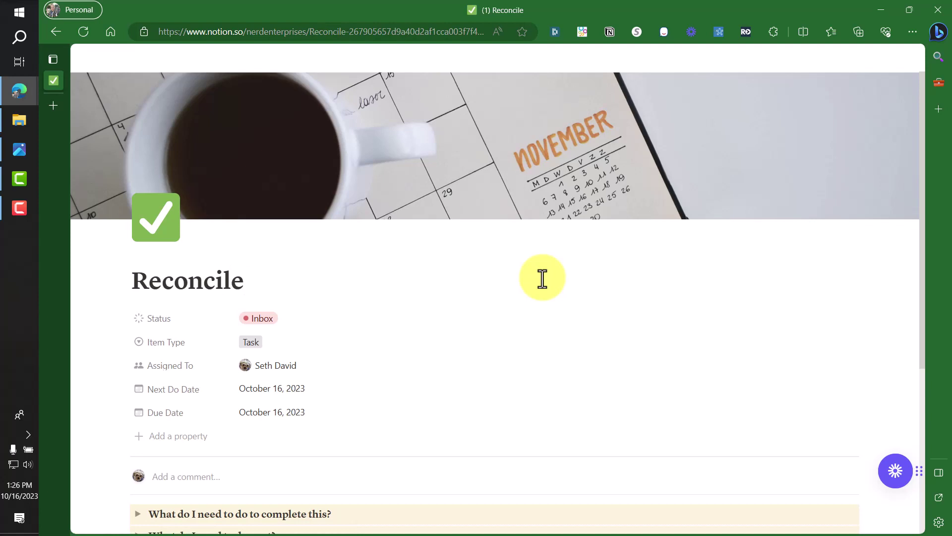
text(BofA)
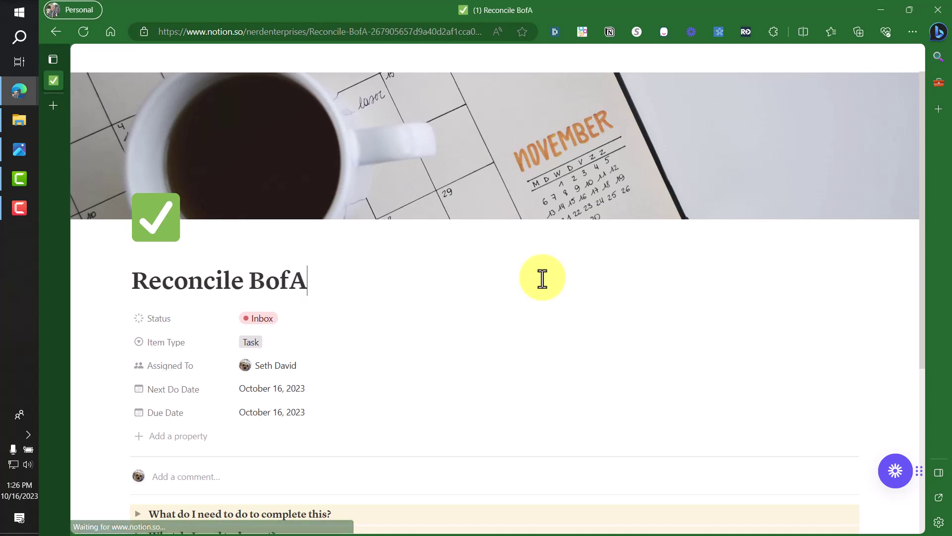
key(Left)
key(Left)
key(Left)
key(Right)
key(Right)
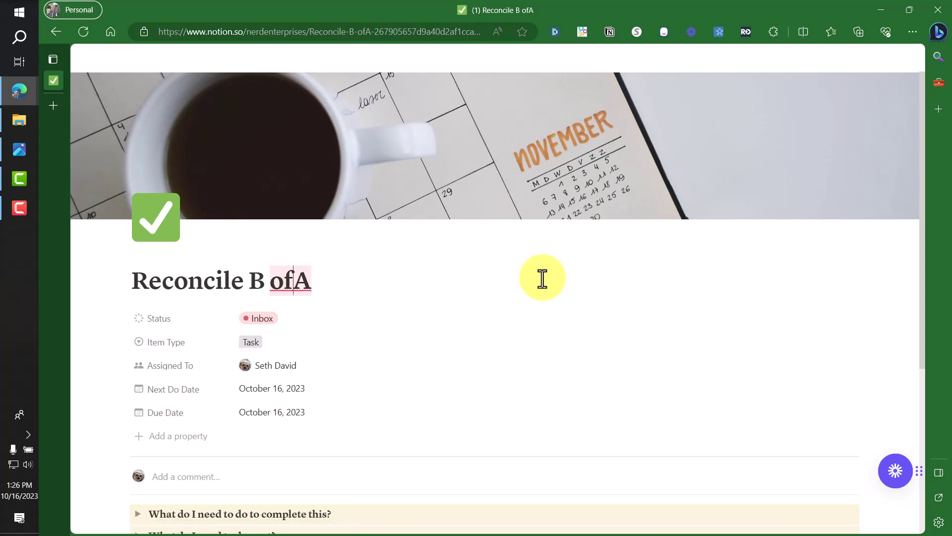
key(Right)
text(Cr)
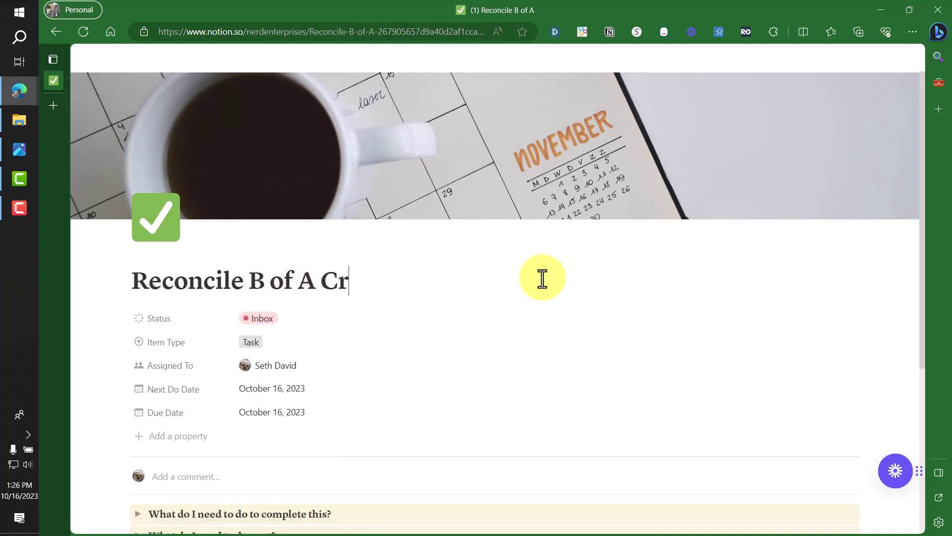
text(edit Card Account)
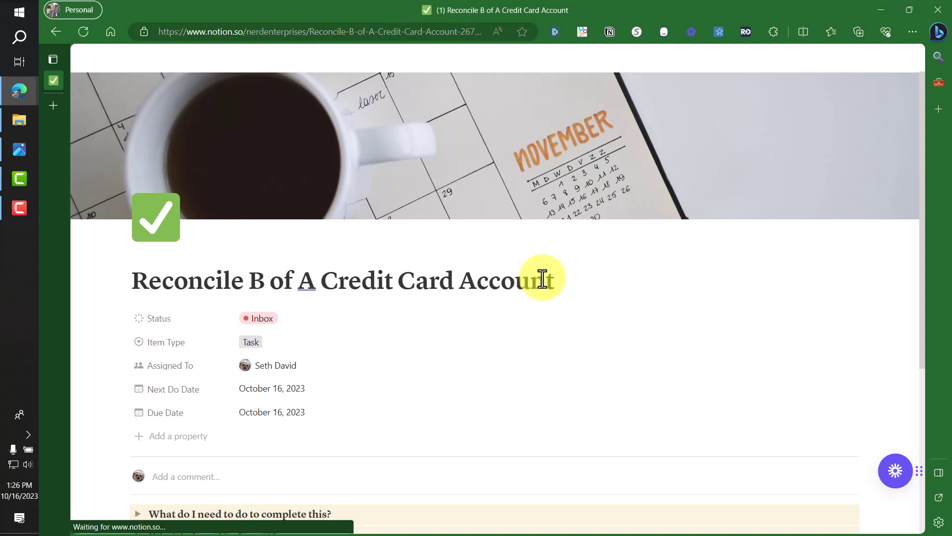
scroll(473, 233, down, 2)
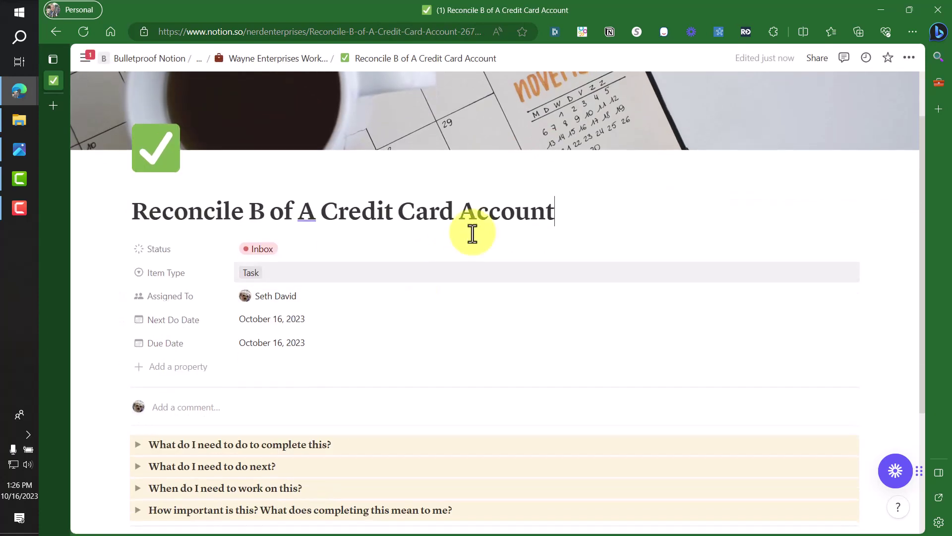
Step: Set the task's Status to Calendar (Scheduled)
click(272, 250)
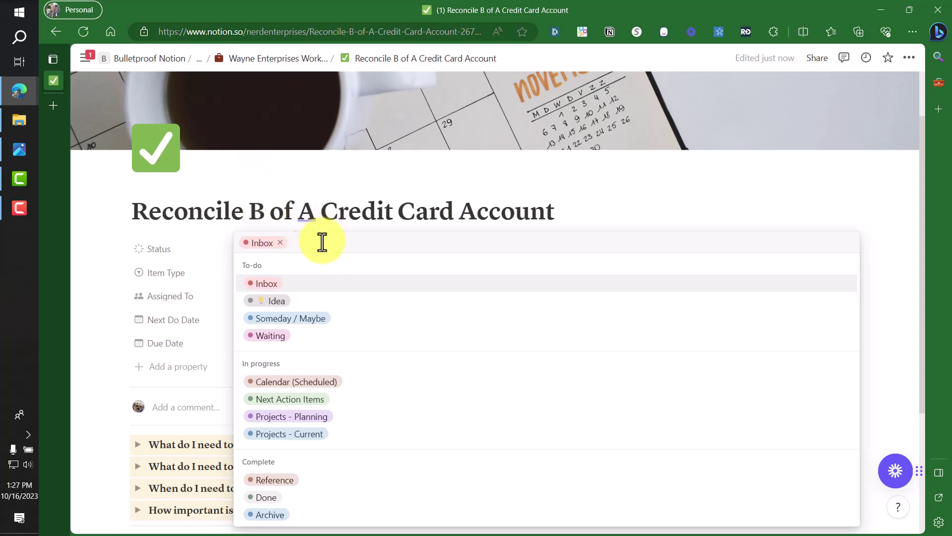
click(290, 382)
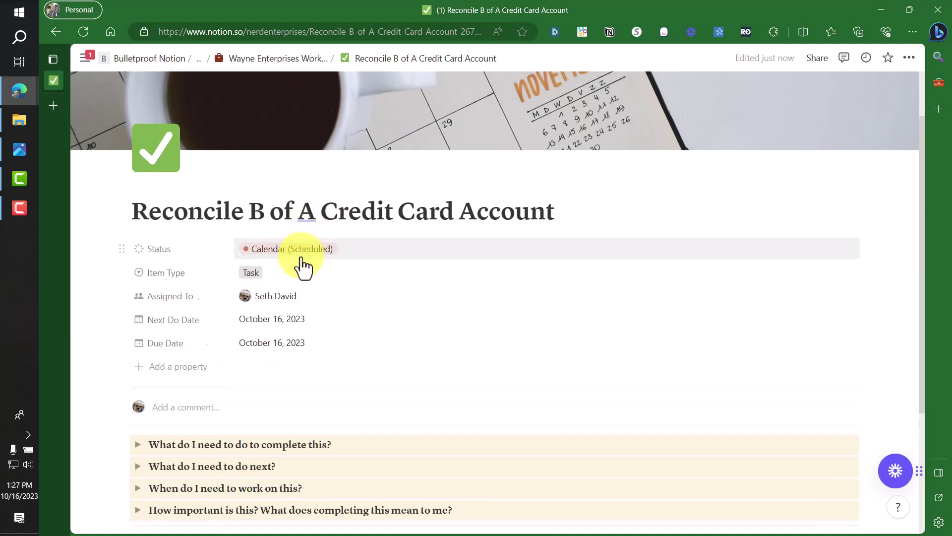
scroll(277, 268, down, 1)
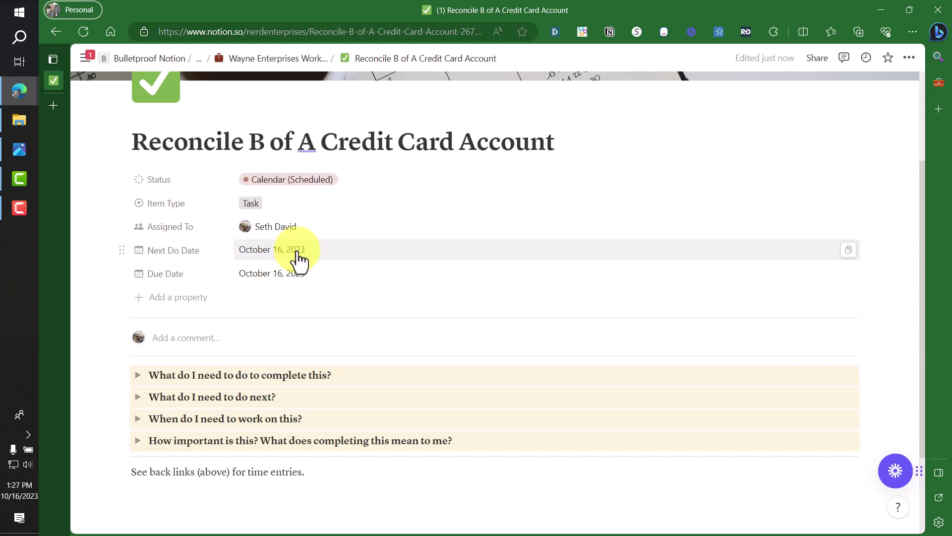
Step: Set the Due Date to October 20, 2023
click(295, 274)
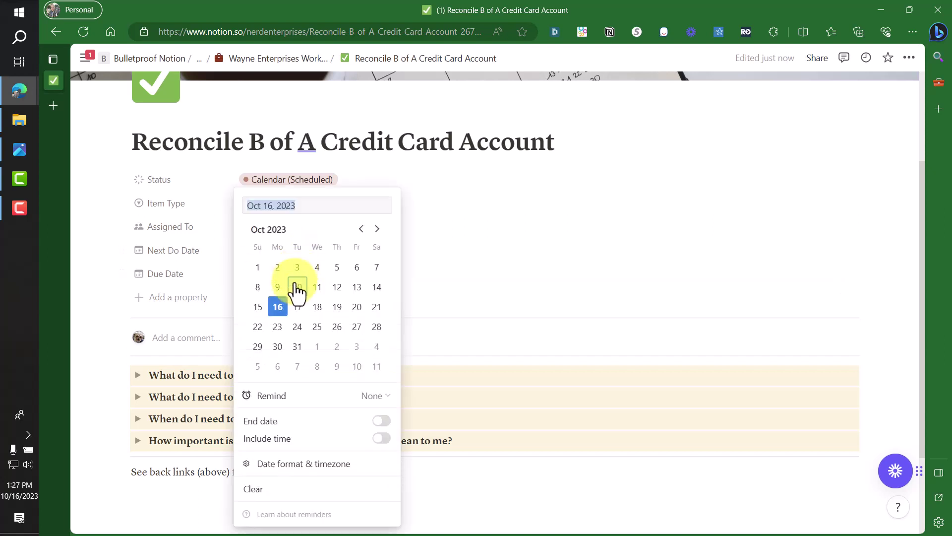
click(357, 307)
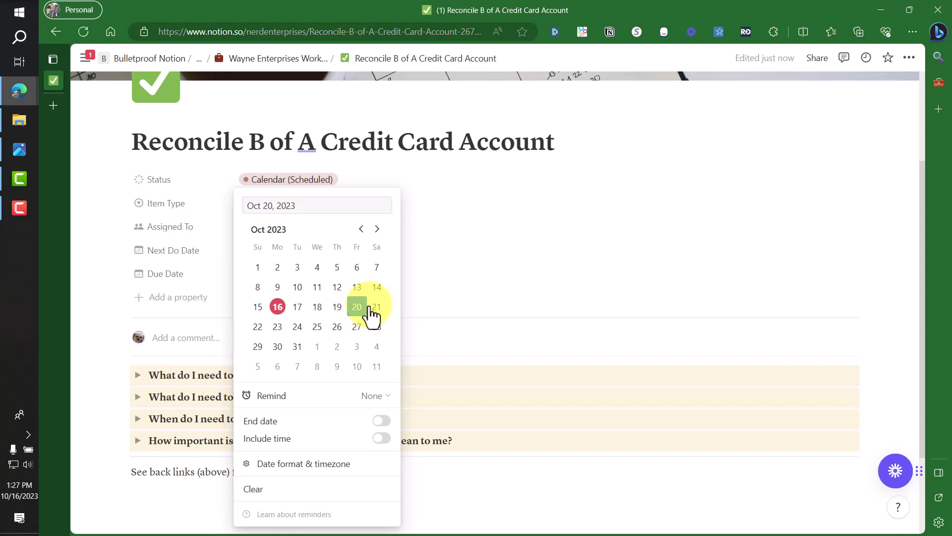
click(558, 236)
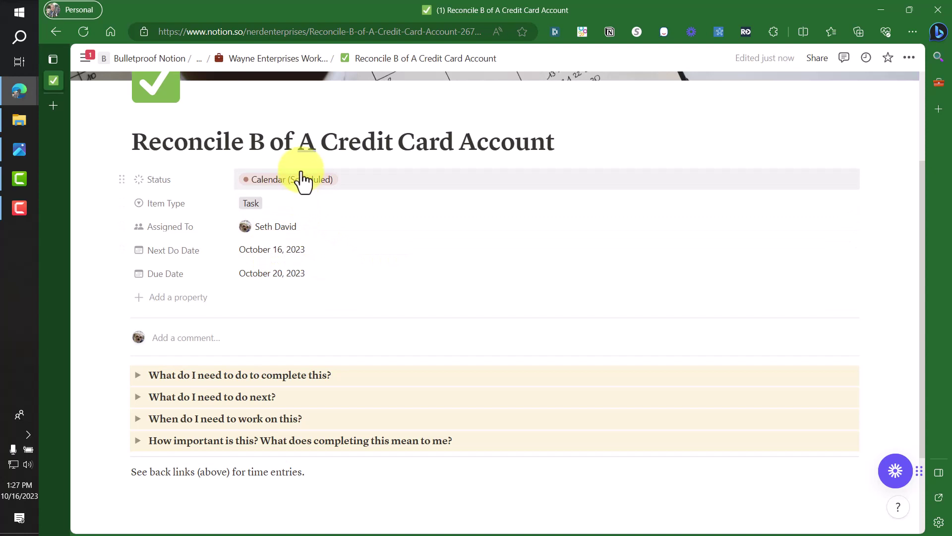
Step: Expand the four question toggles and start a to-do inside the first one
scroll(340, 193, down, 2)
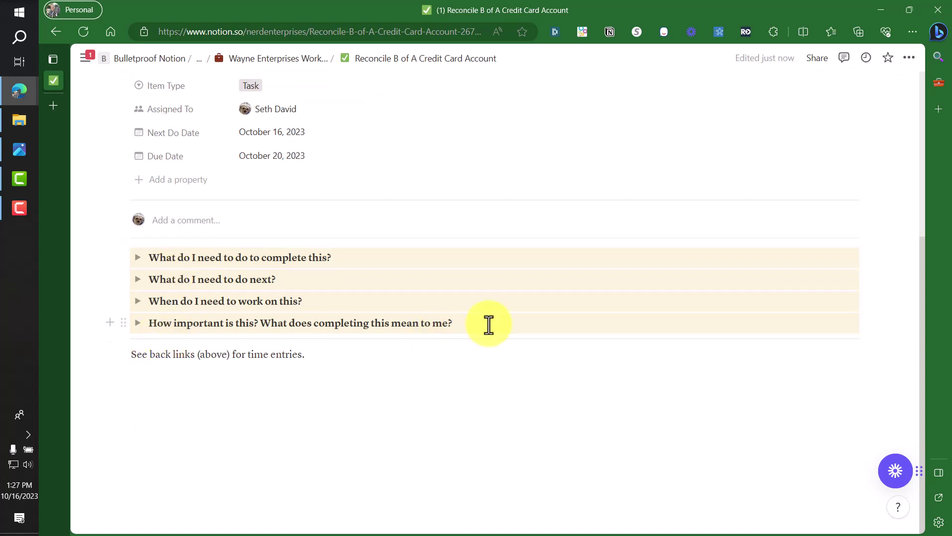
drag(487, 323, 151, 258)
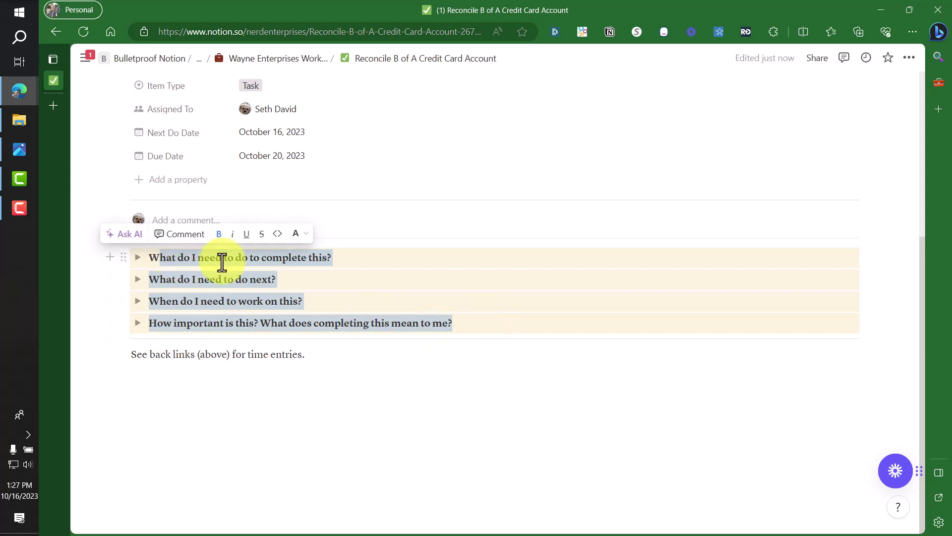
click(137, 258)
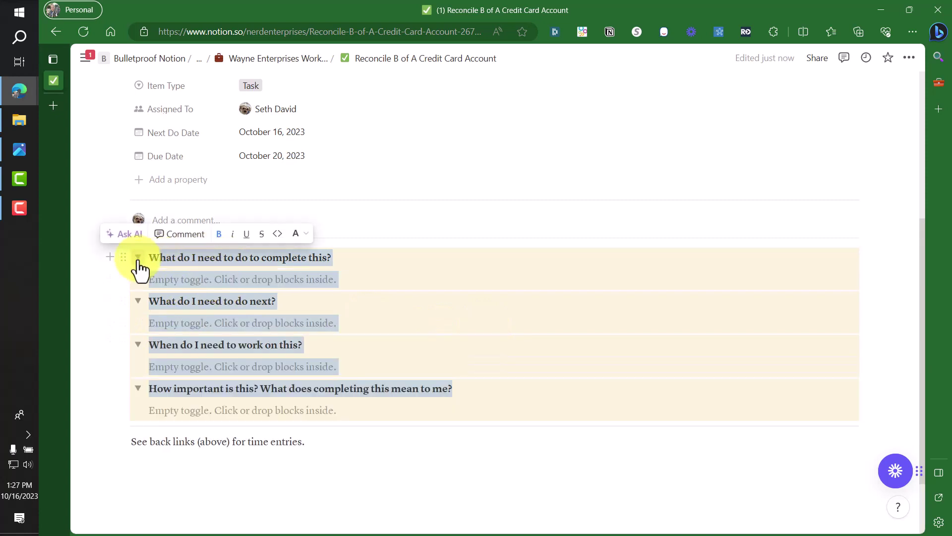
click(191, 285)
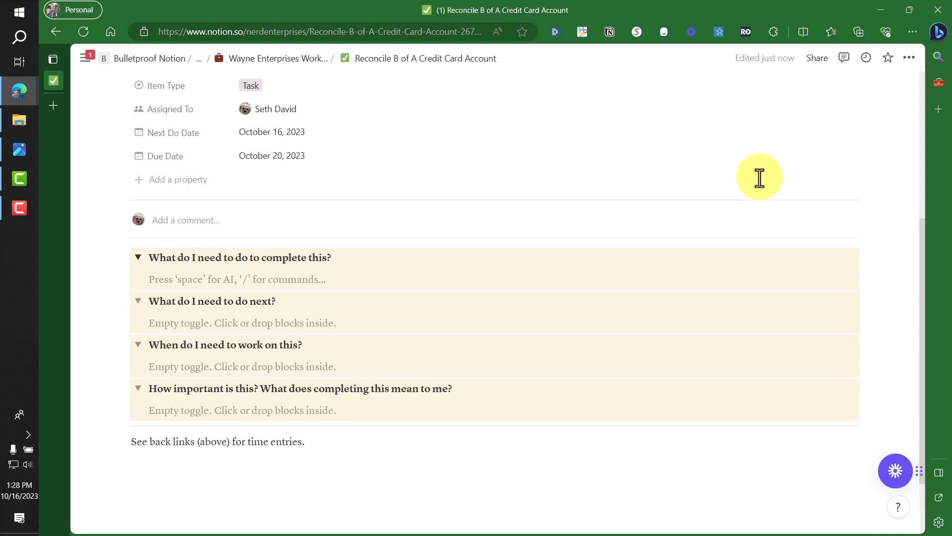
text(/to)
key(Return)
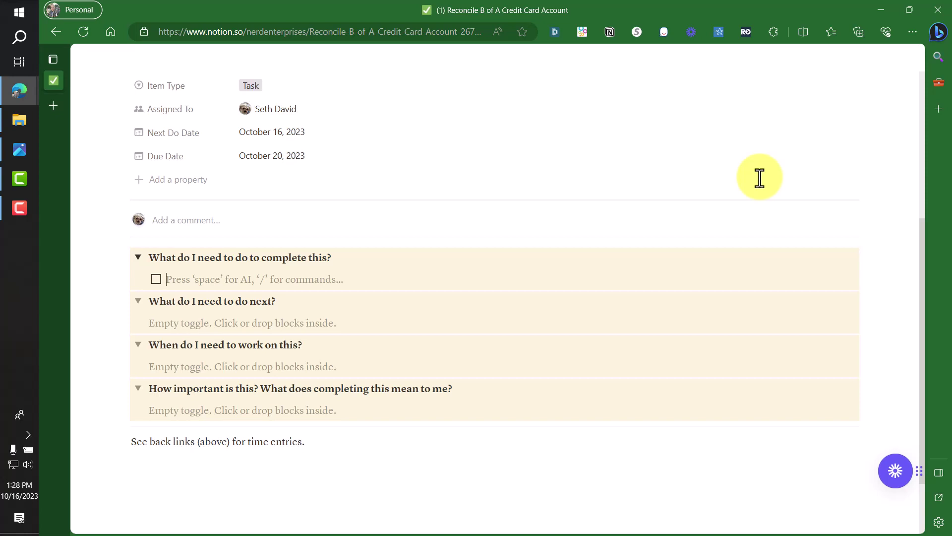
Step: Write the to-do 'Get every month reconciled with the sub-account balances consolidated to the Master Account.'
text(Get )
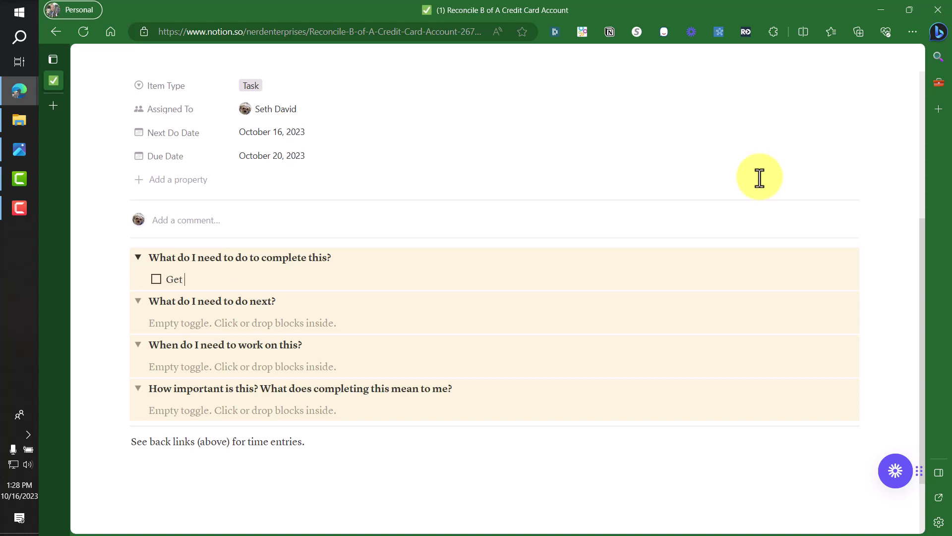
text(every month reconi)
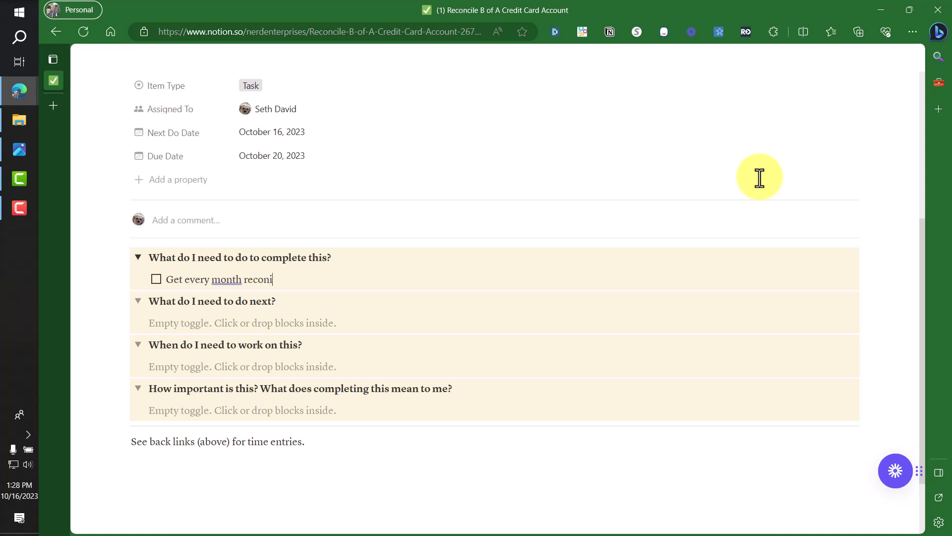
key(BackSpace)
text(ciled with the sub-acc)
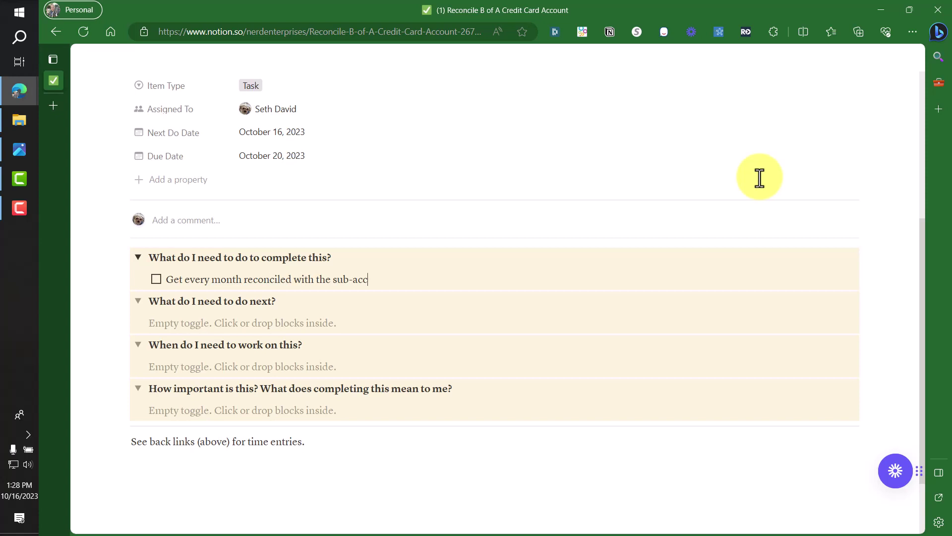
text(ount balances con)
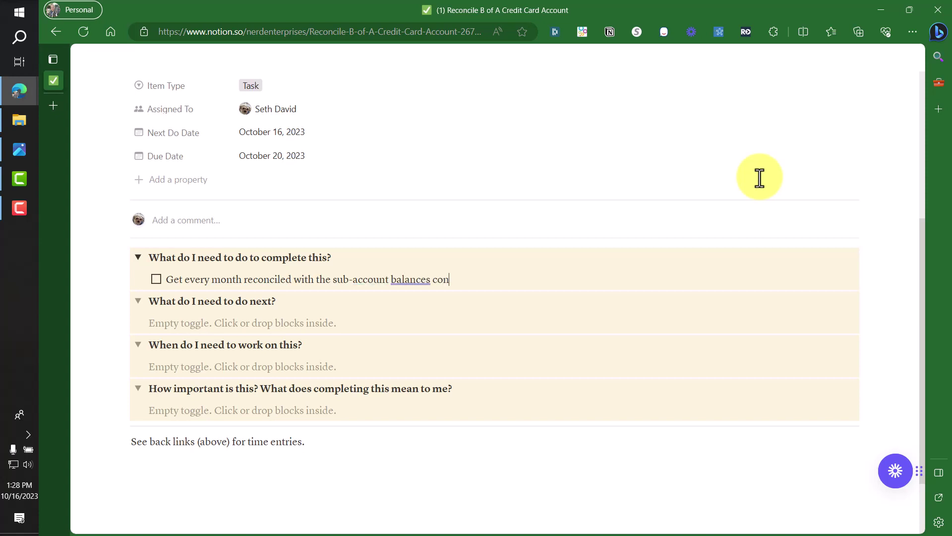
text(solidated)
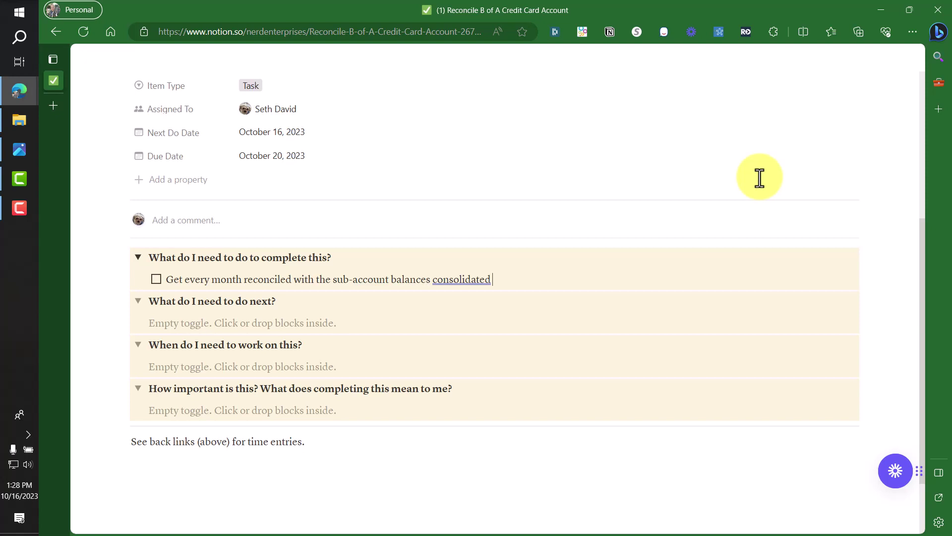
text(to the Master Acc)
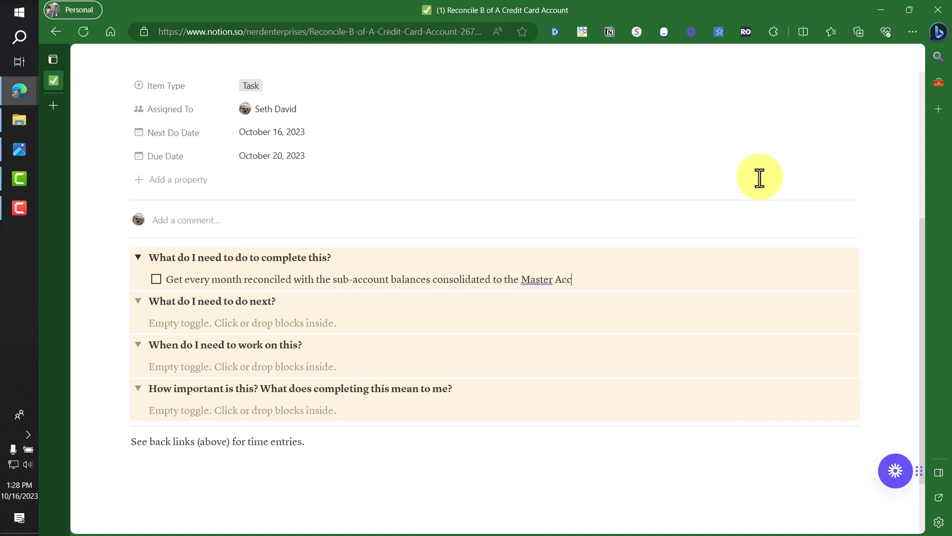
text(ount)
text(.)
key(Return)
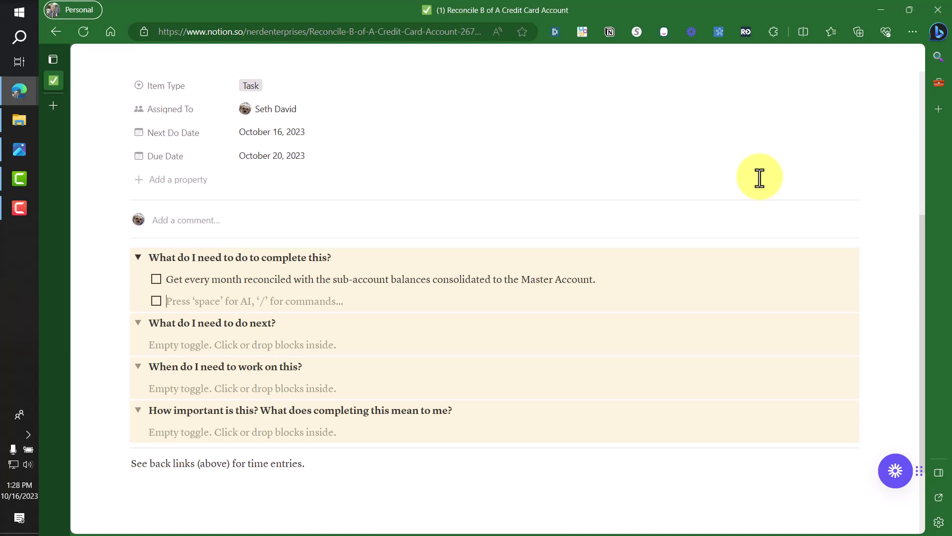
Step: Add the to-dos 'Make sure I have the statements.' and 'Scheduled the time to work on it.'
text(Make )
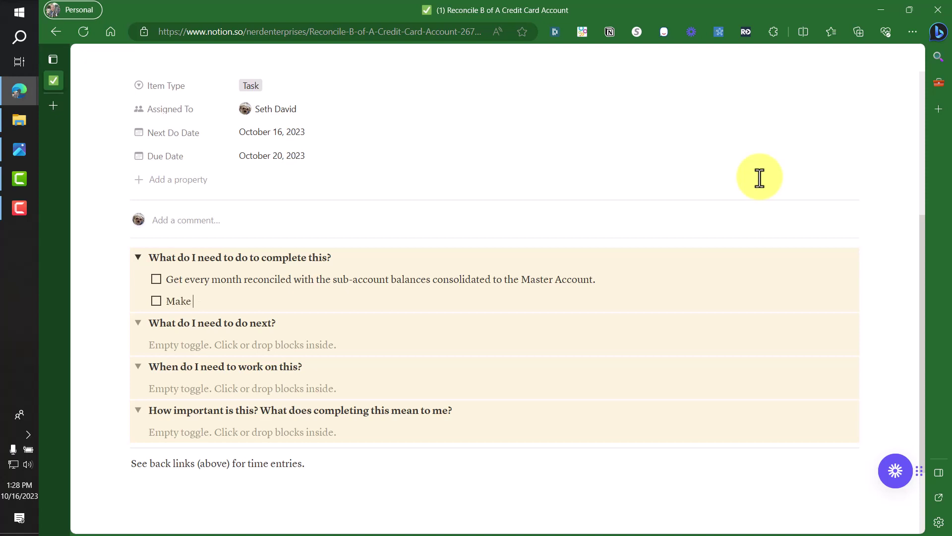
text(sure I have the statements)
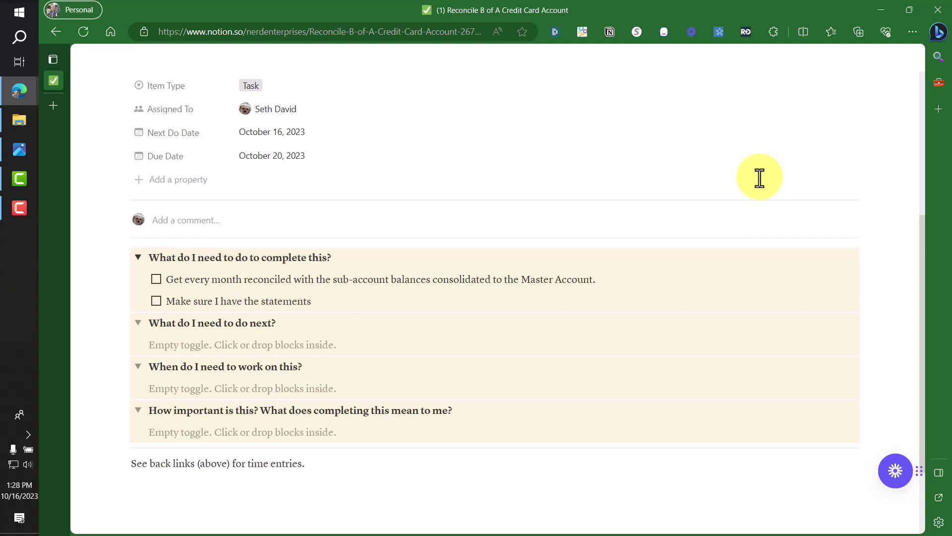
text(.)
key(Return)
text(Scheduled rec)
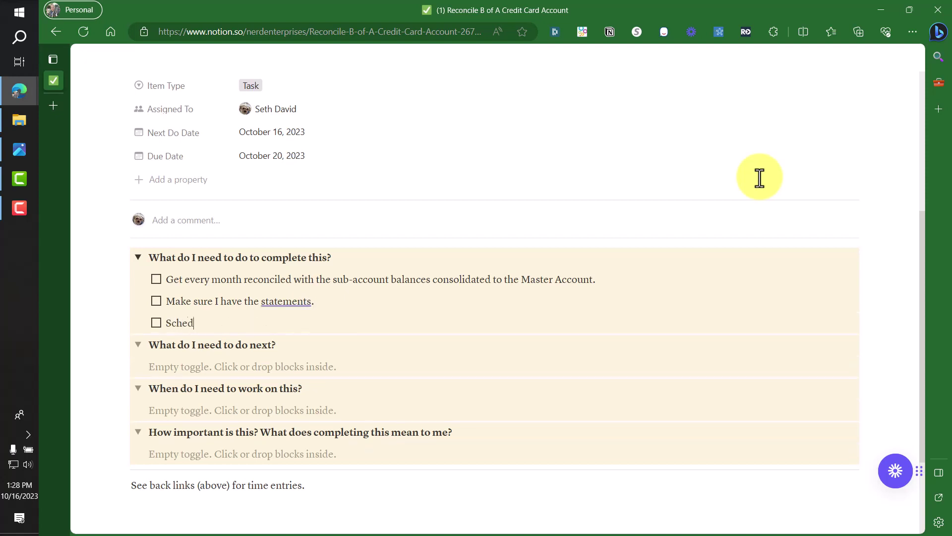
key(BackSpace)
key(BackSpace)
key(BackSpace)
text(the time to wo)
text(rk on)
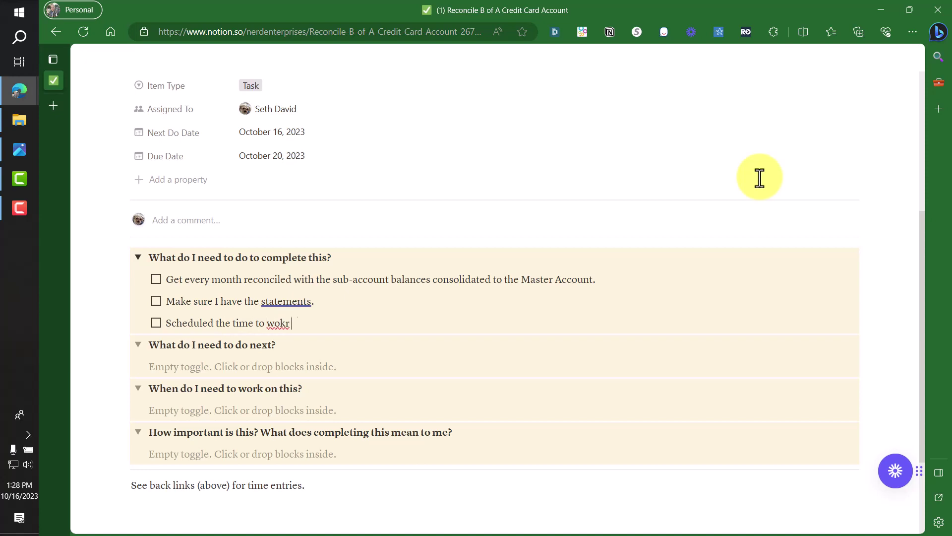
key(BackSpace)
key(BackSpace)
key(BackSpace)
key(BackSpace)
key(BackSpace)
text(rk on it.)
Step: Rewrite the second to-do as a statement request from a colleague and correct 'Scheduled' to 'Schedule'
key(Up)
key(ctrl+shift+Right)
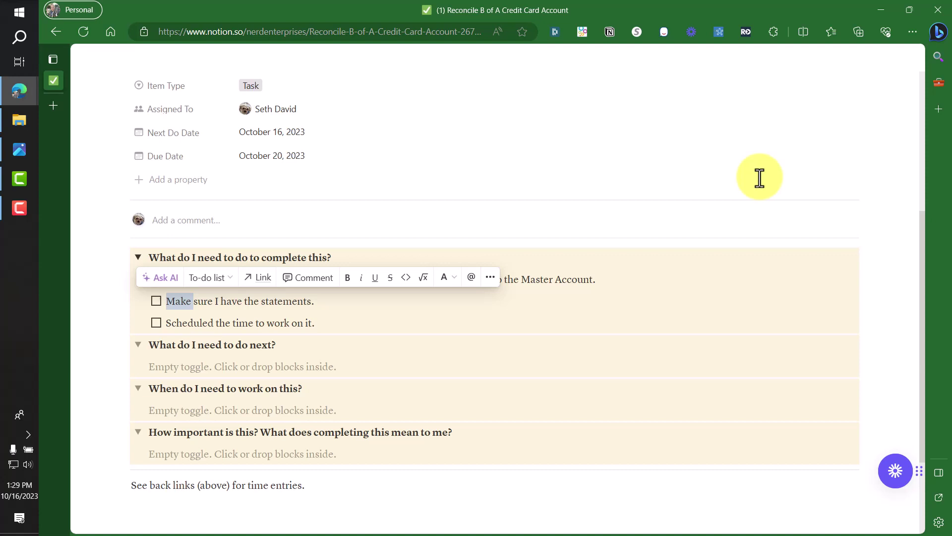
key(Left)
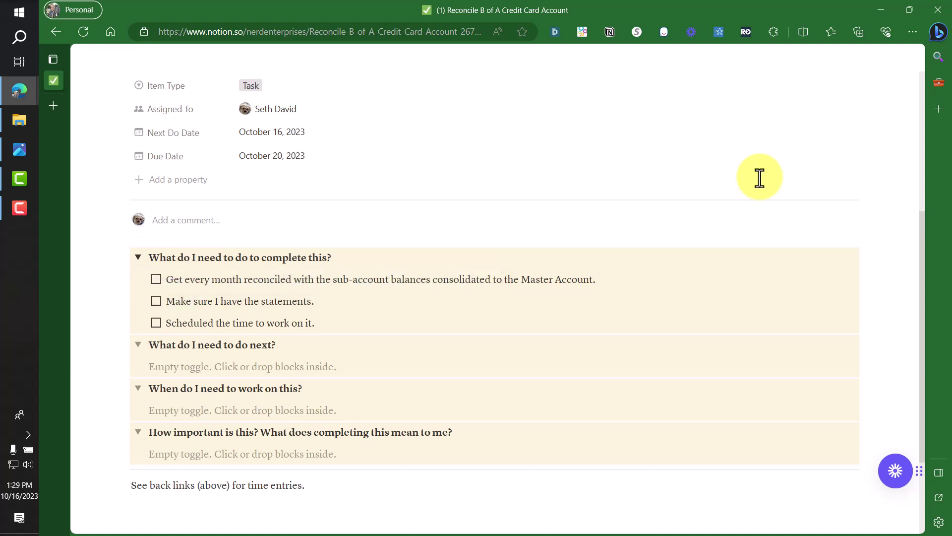
key(shift+End)
text(Re)
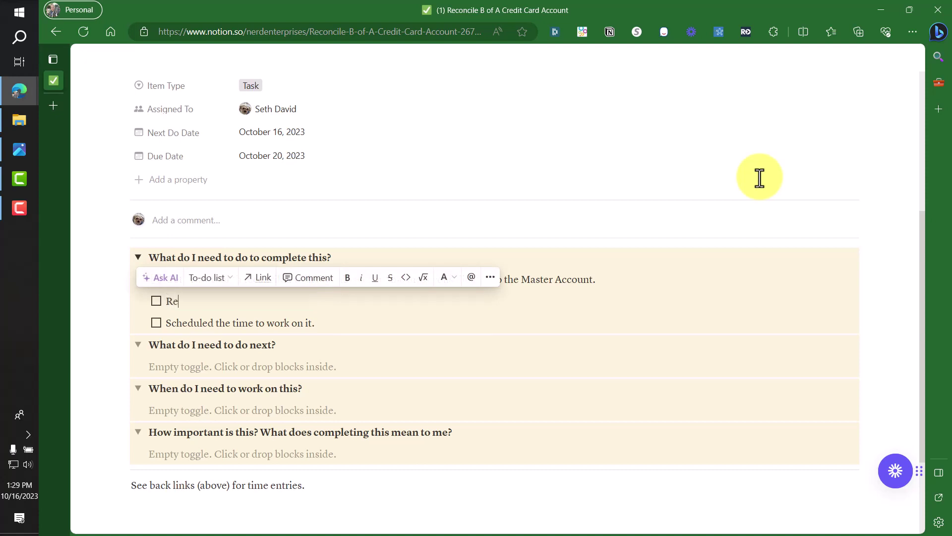
text(quest the sta)
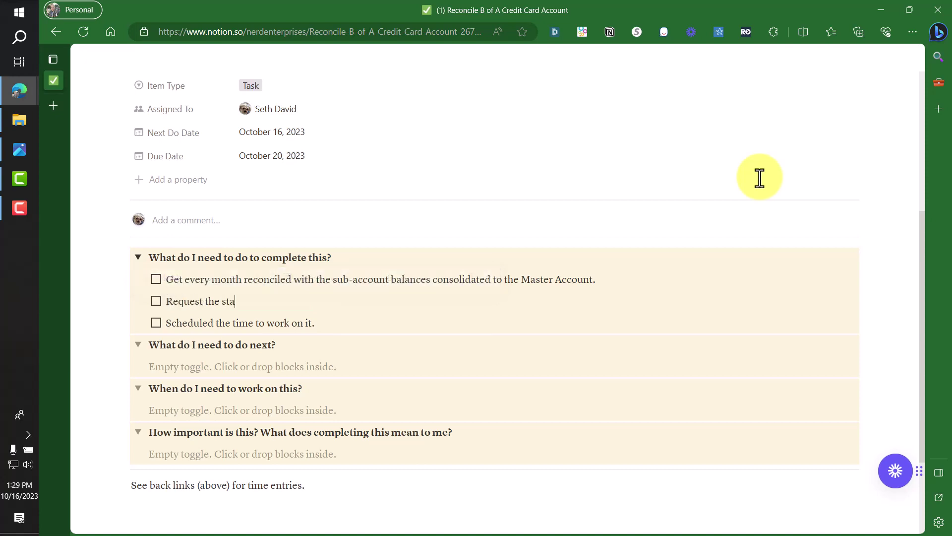
text(tements from)
text(@)
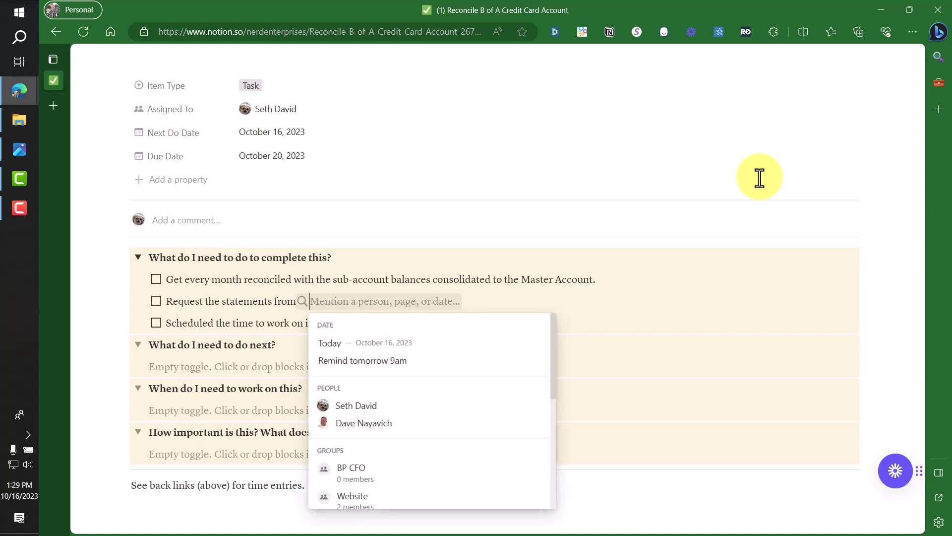
text(ron)
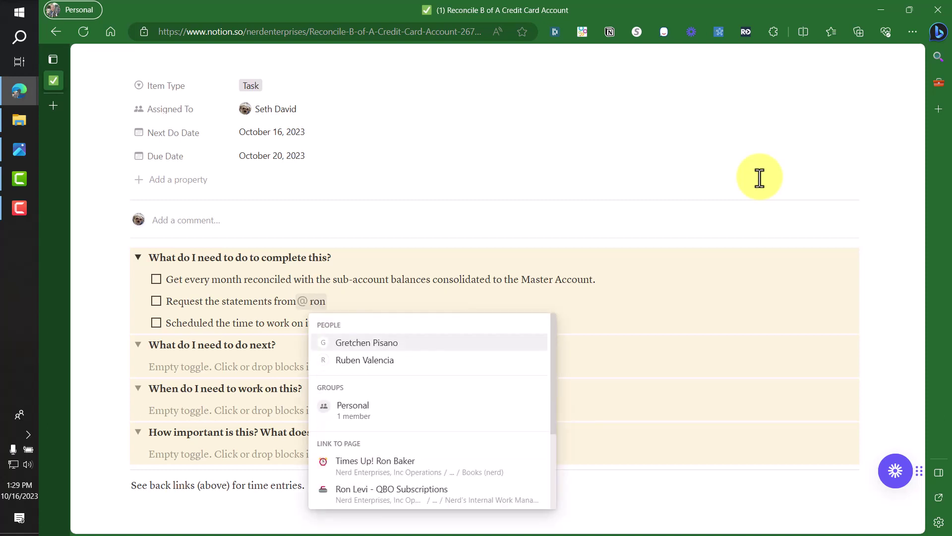
key(BackSpace)
key(BackSpace)
key(BackSpace)
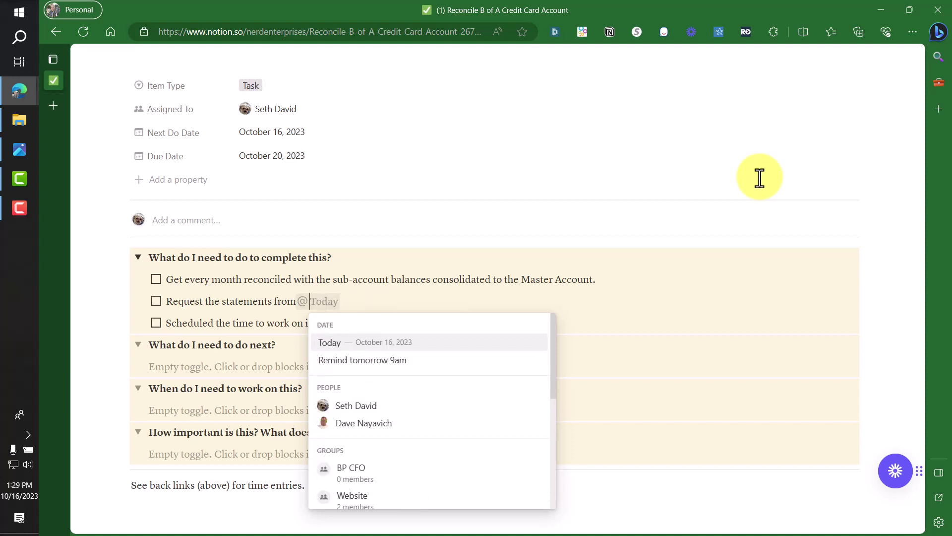
key(BackSpace)
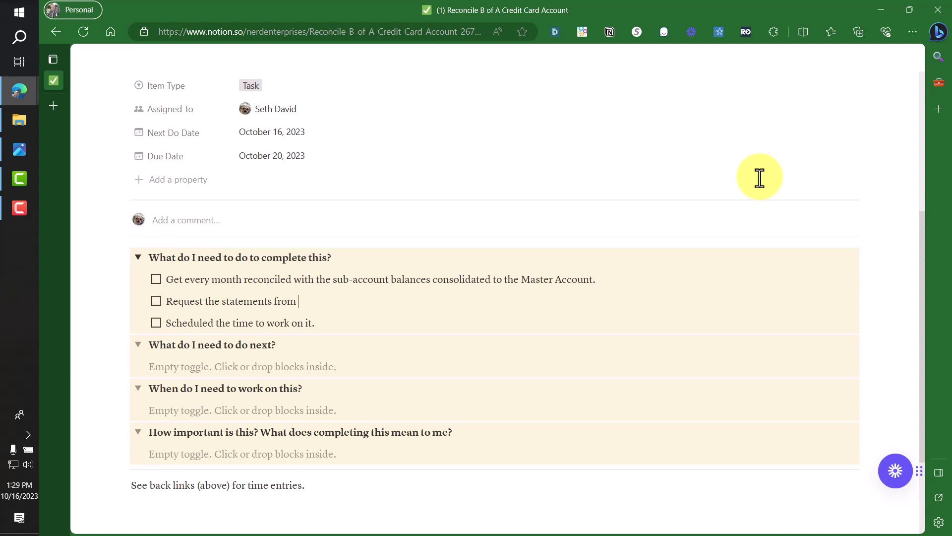
text(. Ron.)
key(BackSpace)
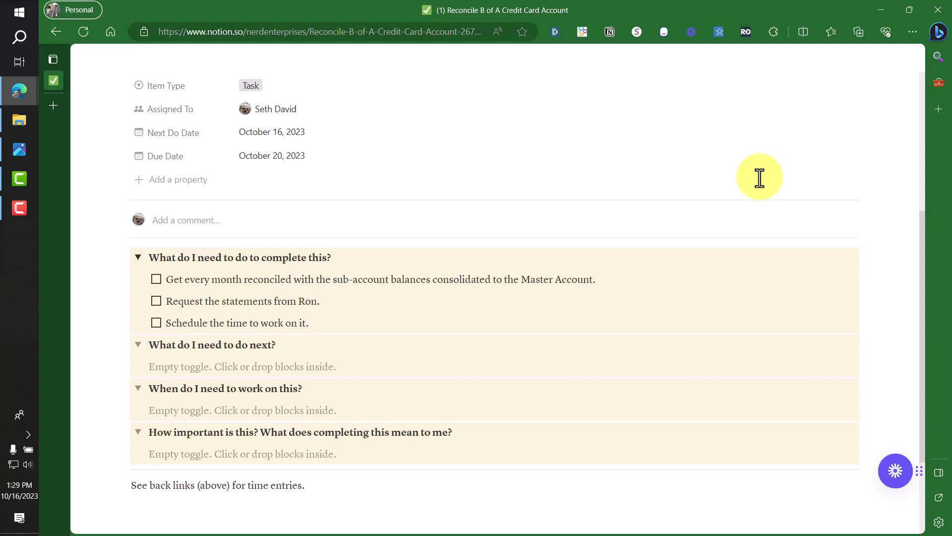
Step: Answer the next-steps toggle with 'Request the statements.'
key(Return)
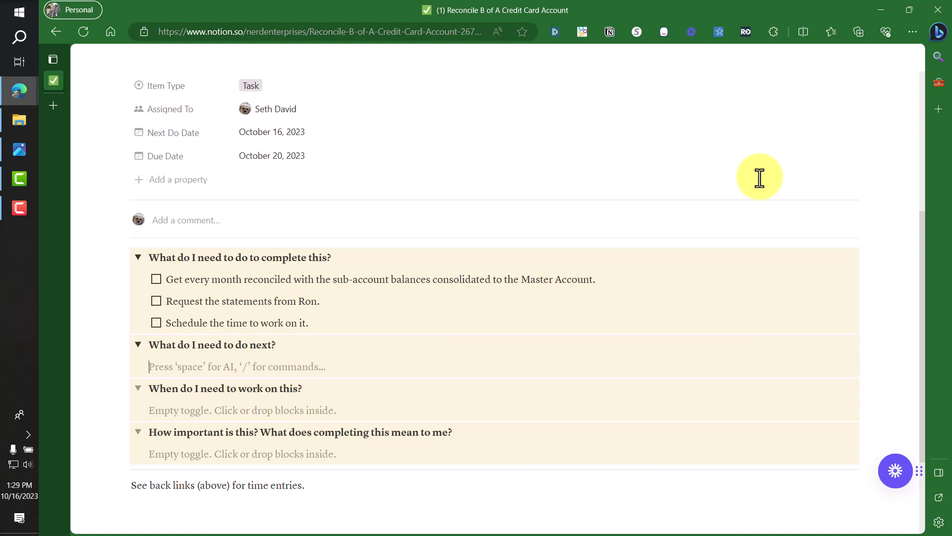
text(Reque)
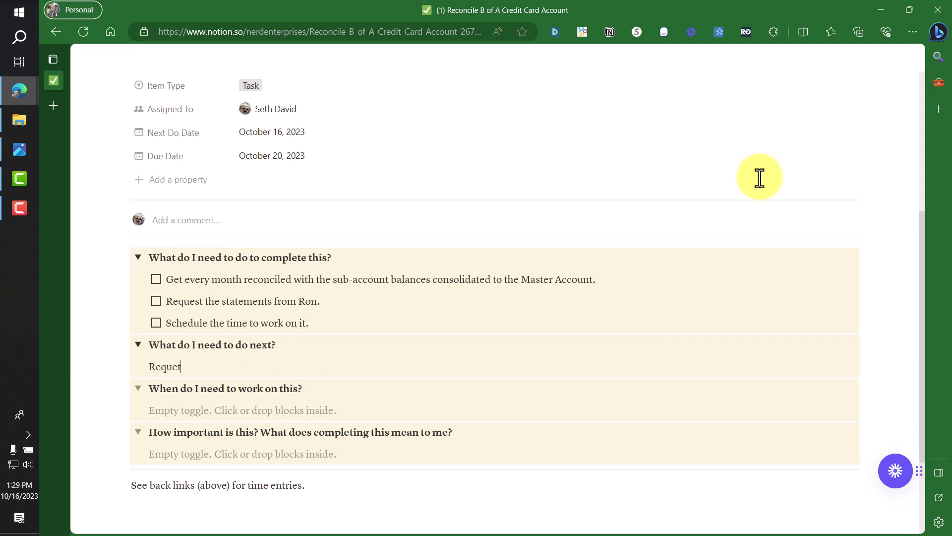
text(st the statemt)
key(BackSpace)
key(BackSpace)
text(nt)
key(BackSpace)
key(BackSpace)
text(ment)
key(BackSpace)
text(s)
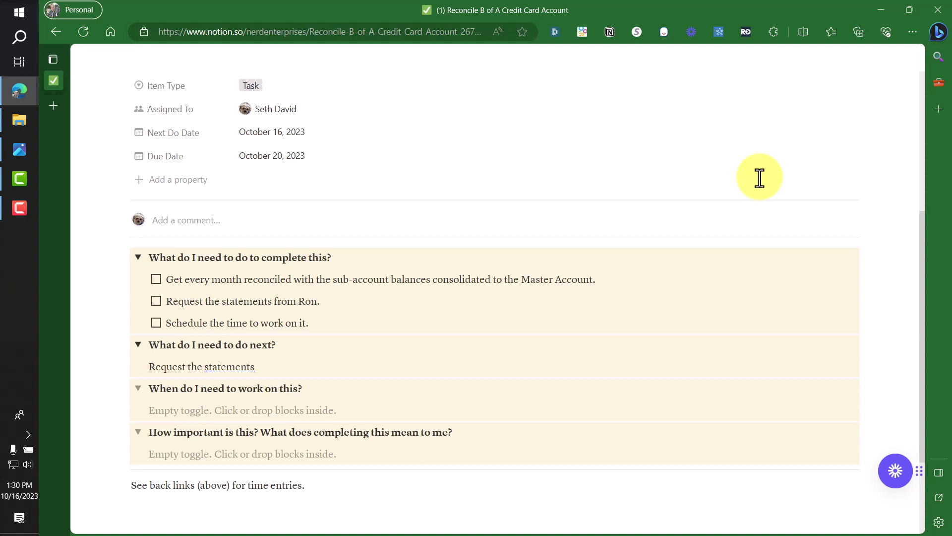
text(.)
Step: Add 'Follow up as needed to make sure I have them by Thurs.' and answer the when toggle 'Right away.'
key(Return)
text(Folow)
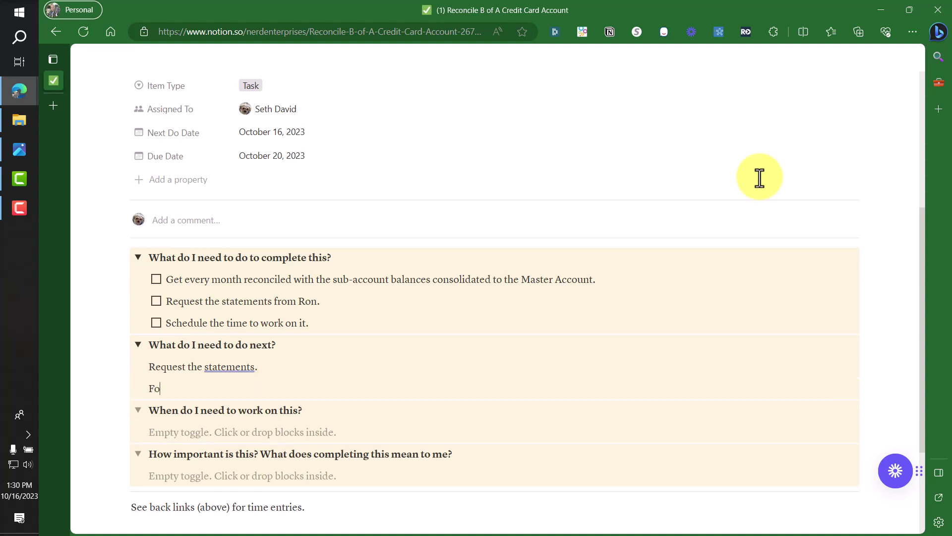
key(BackSpace)
key(BackSpace)
text(low up as needed t oma)
key(BackSpace)
key(BackSpace)
key(BackSpace)
key(BackSpace)
text(o make sure I ha)
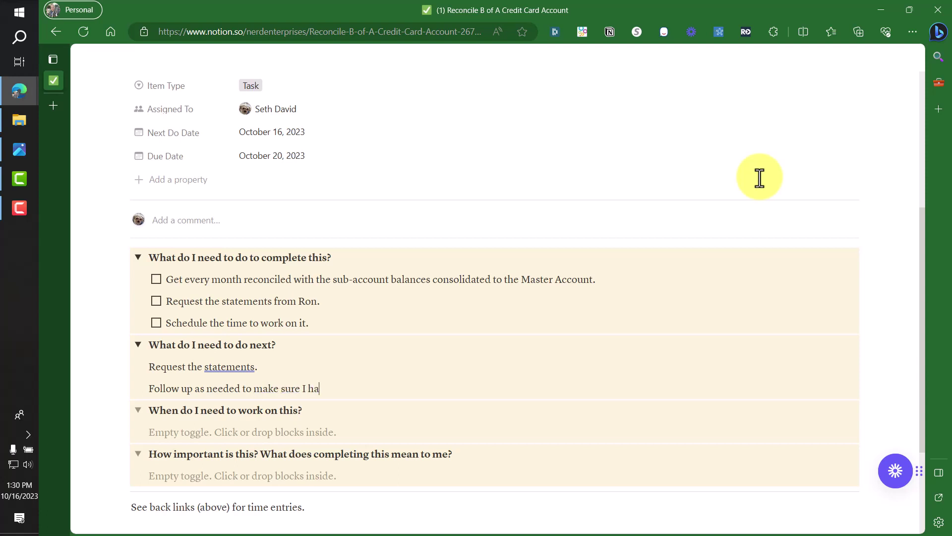
text(ve them by Thurs.)
text(R)
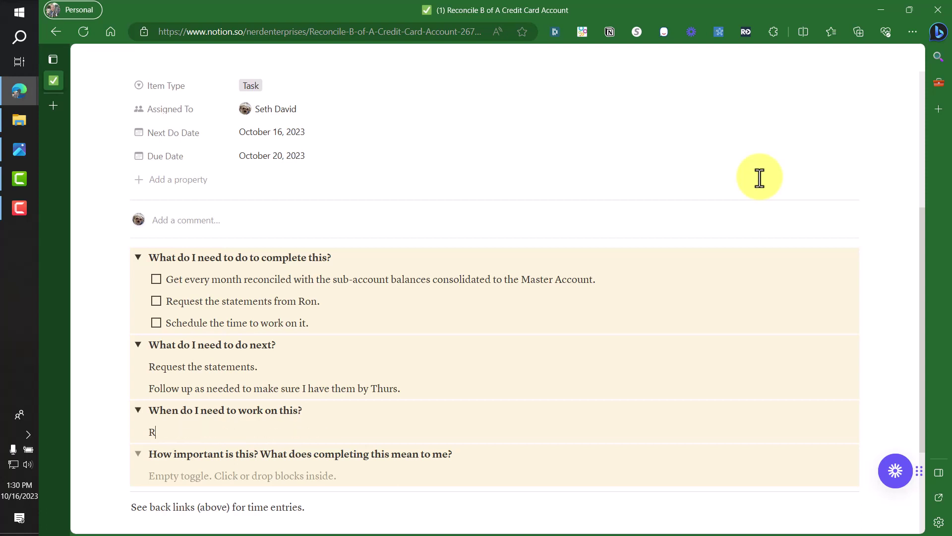
text(ight away.)
key(Return)
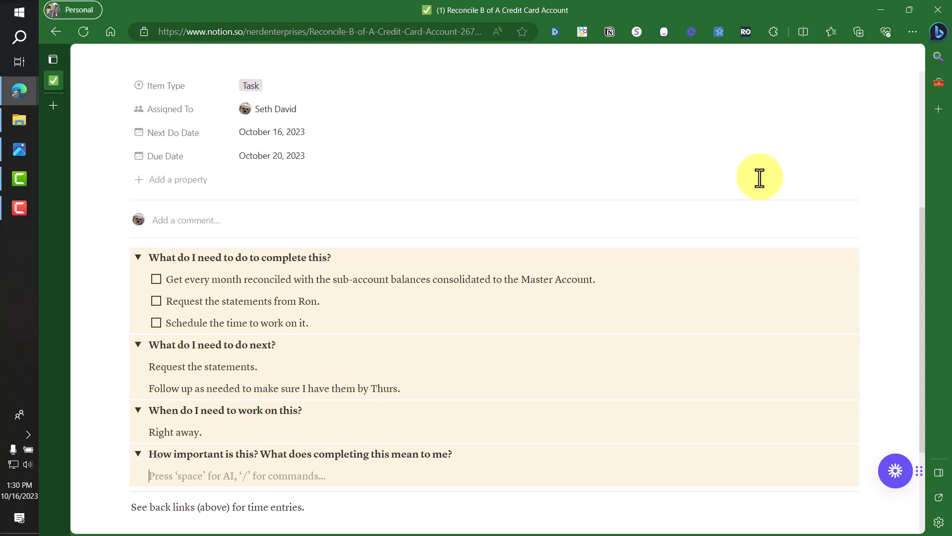
Step: Add a bullet saying this client relationship is SUPER important and a pleasure to work with
text(/bull)
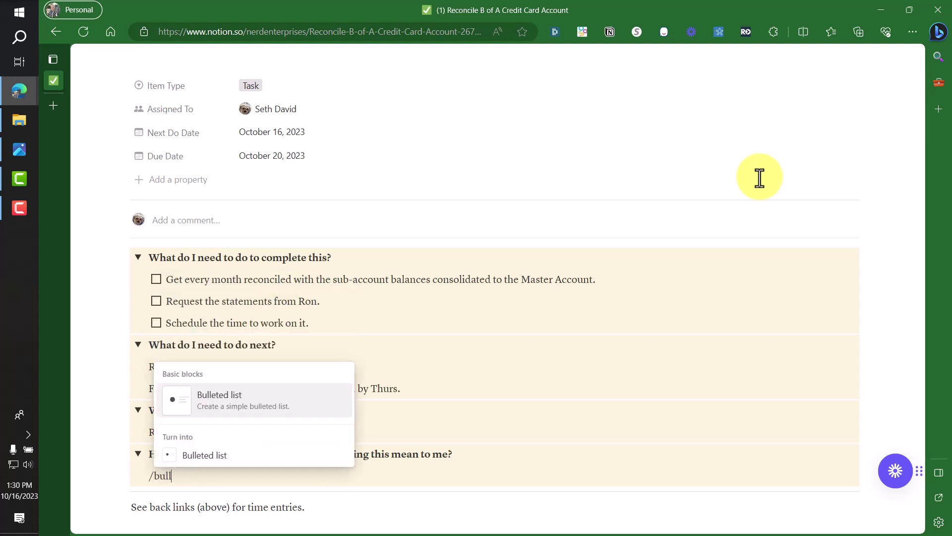
key(Return)
text(This is )
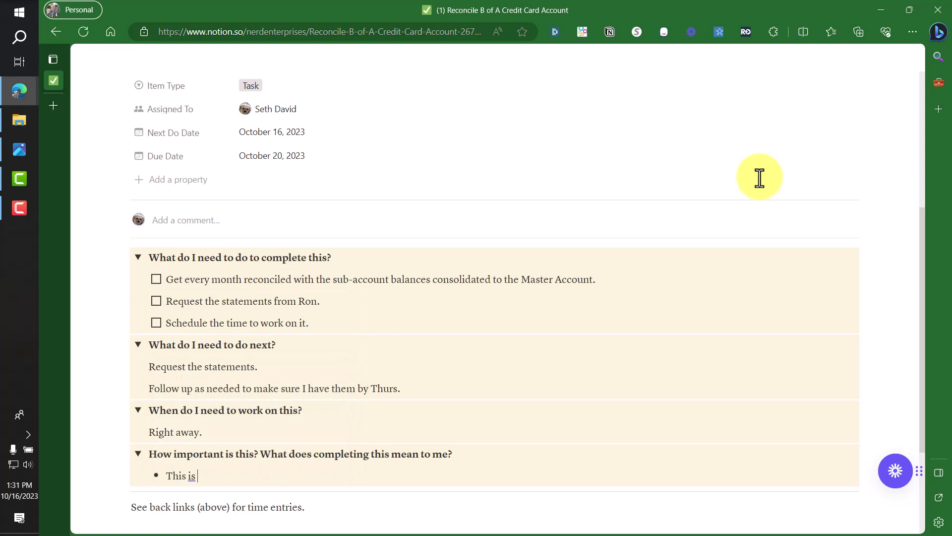
text(one of my first clients every)
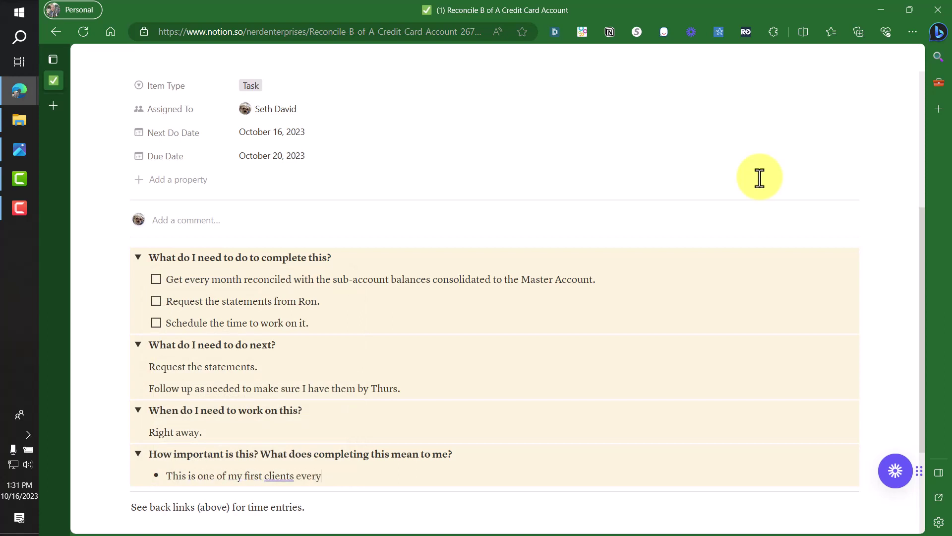
text( and the reltaionship)
key(BackSpace)
key(BackSpace)
key(BackSpace)
key(BackSpace)
key(BackSpace)
key(BackSpace)
key(BackSpace)
key(BackSpace)
key(BackSpace)
text(ationship is SUPER)
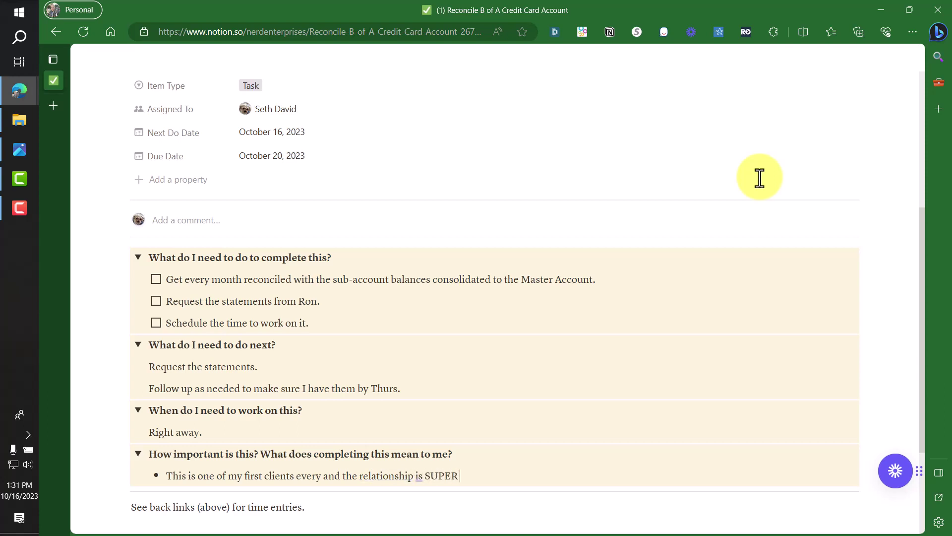
text( important to me. Tjey)
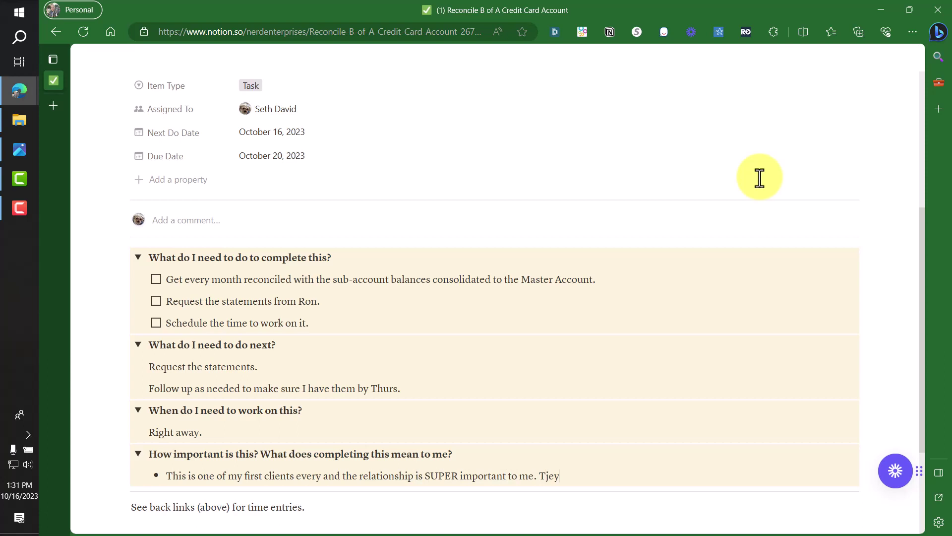
key(BackSpace)
key(BackSpace)
key(BackSpace)
text(hey are a pleasure to work )
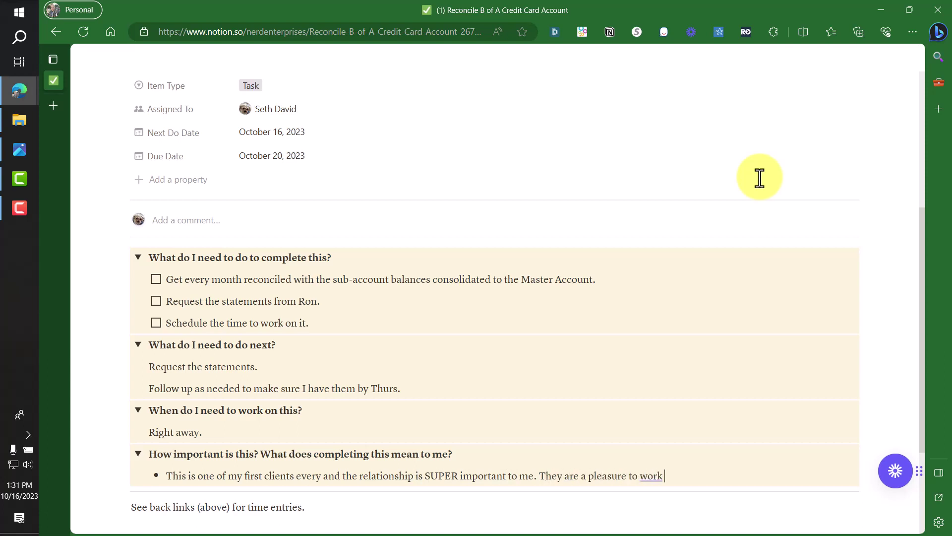
text(with and I always want to p)
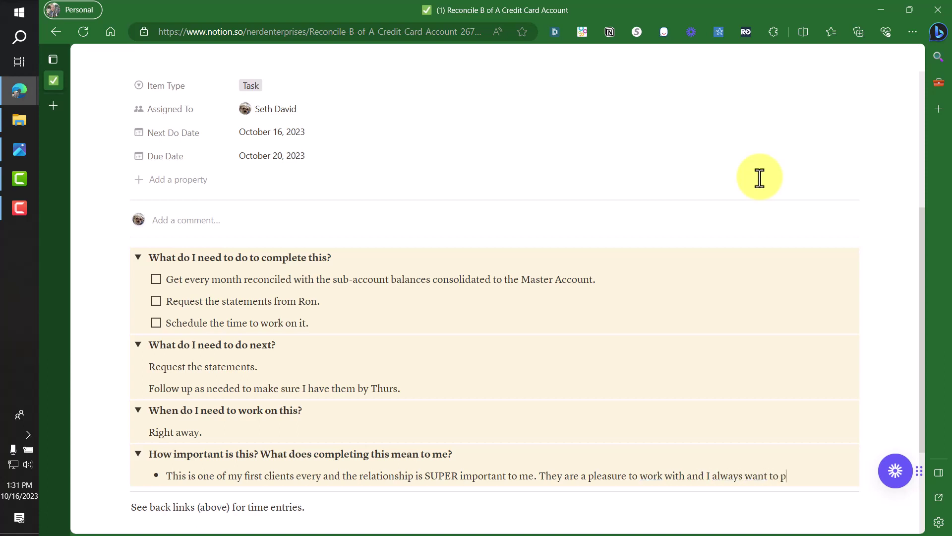
text(lease them!)
Step: Add a bullet noting the client needs clean books ASAP for a CPA tax projection
key(Return)
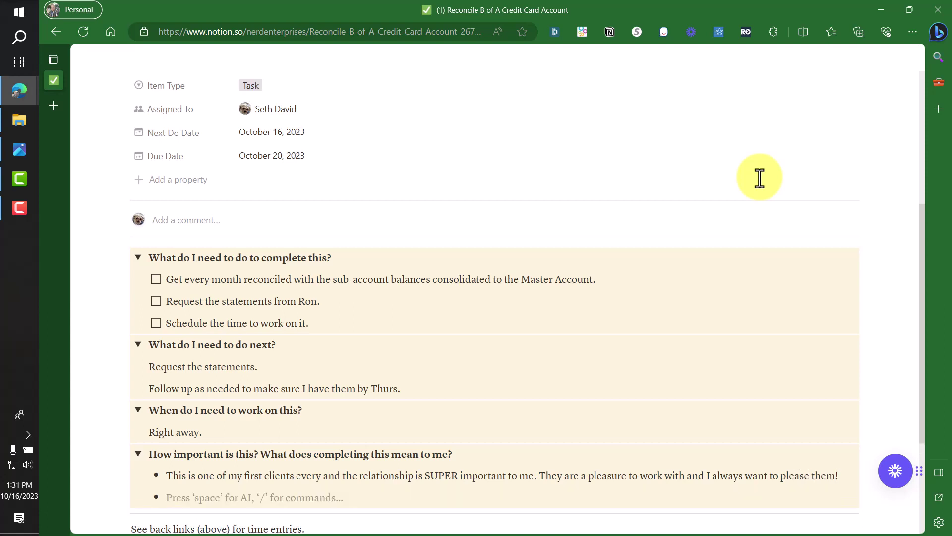
text(Ron mentionde)
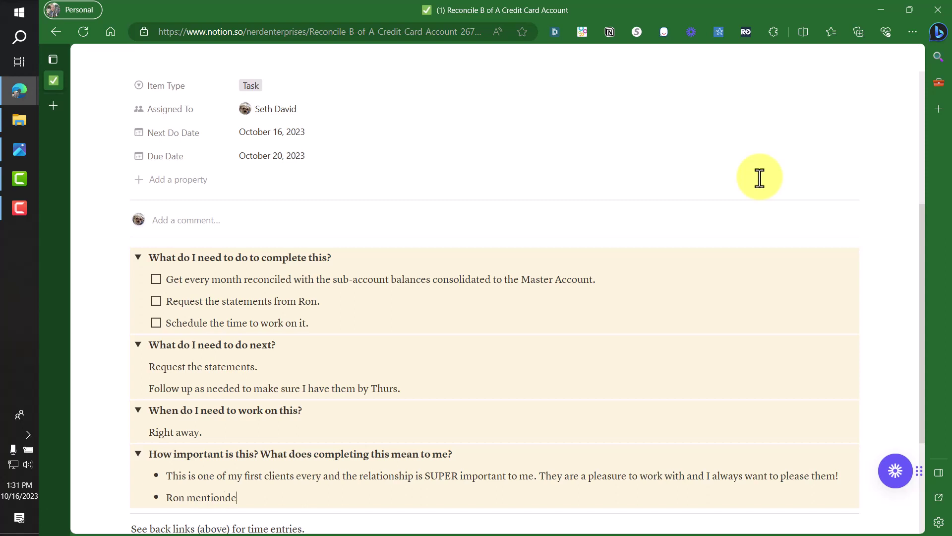
key(BackSpace)
key(BackSpace)
text(ed that he needs this ASAP)
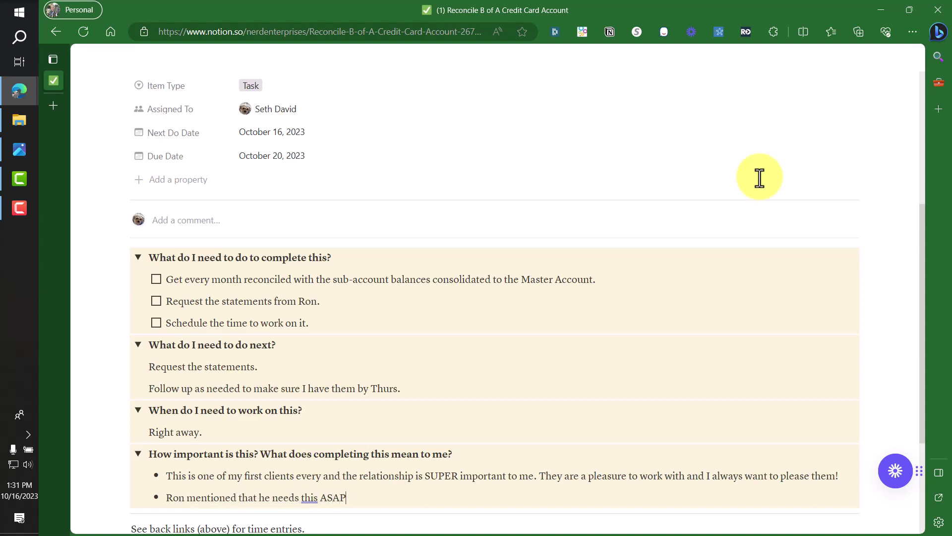
text( so his books are cle)
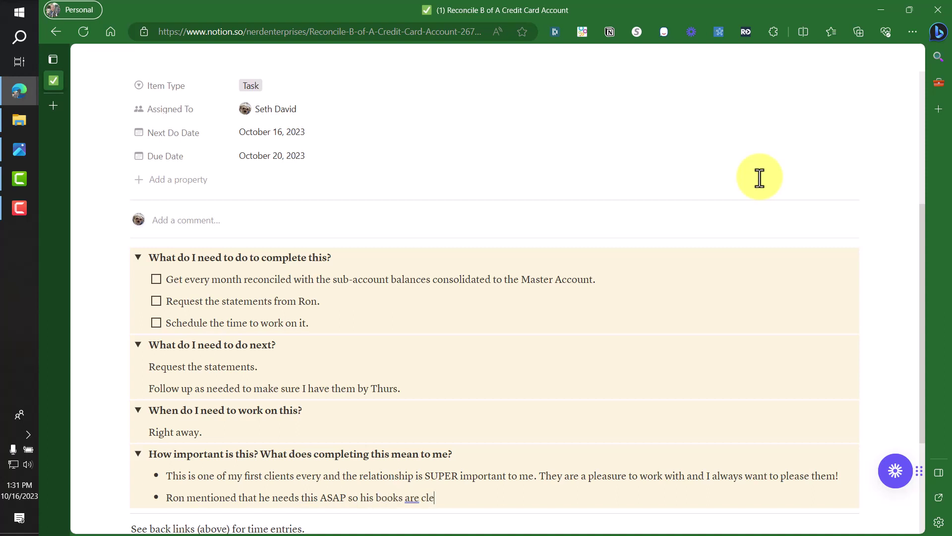
text(an because he wants)
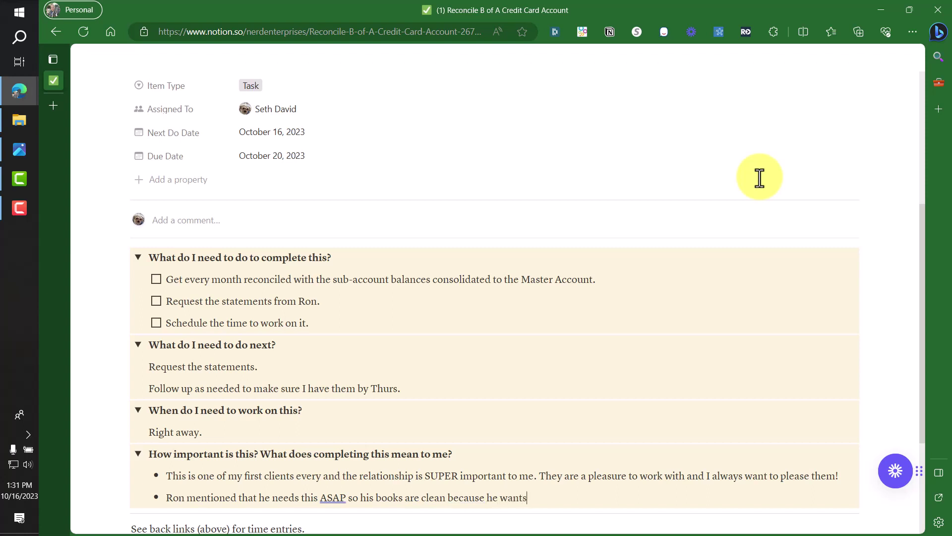
text( to get a tax projection done)
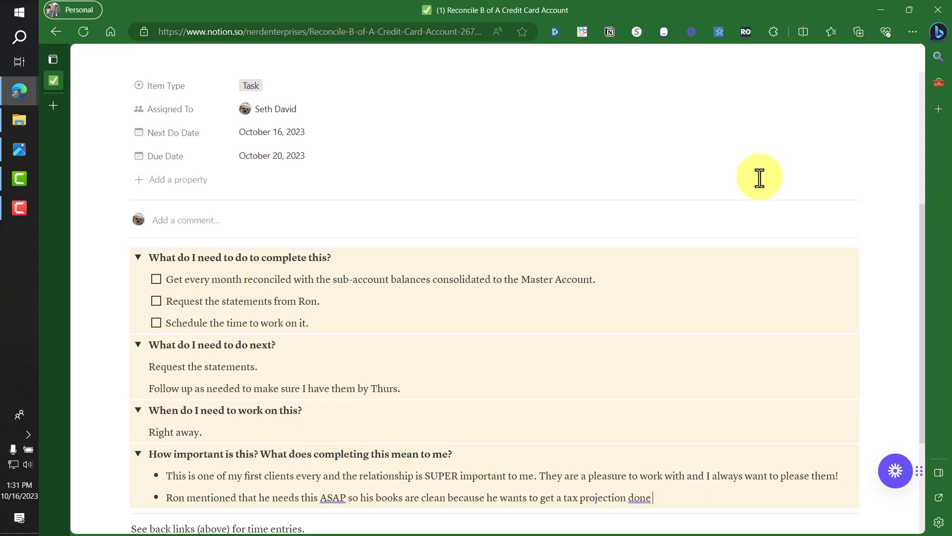
text( by his CPA!)
key(Return)
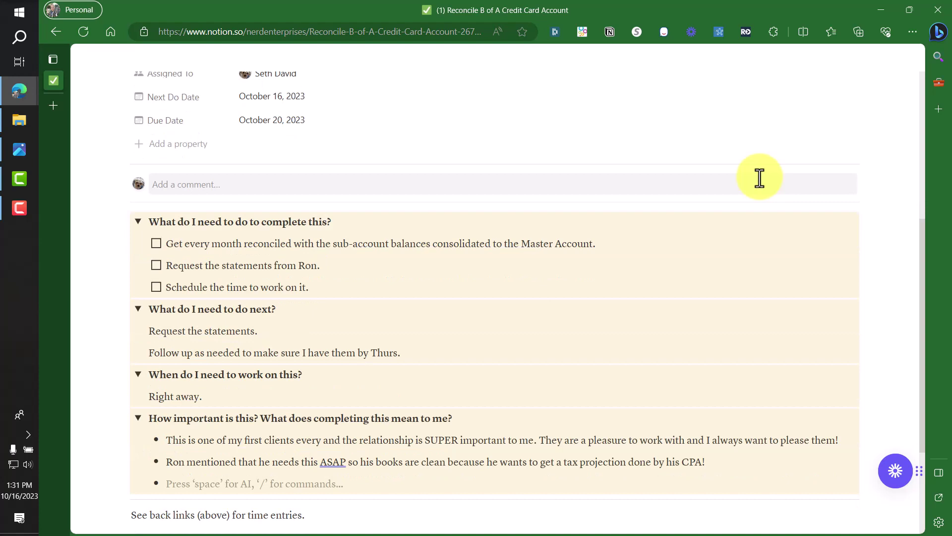
Step: Check off the 'Request the statements' to-do
scroll(448, 249, up, 1)
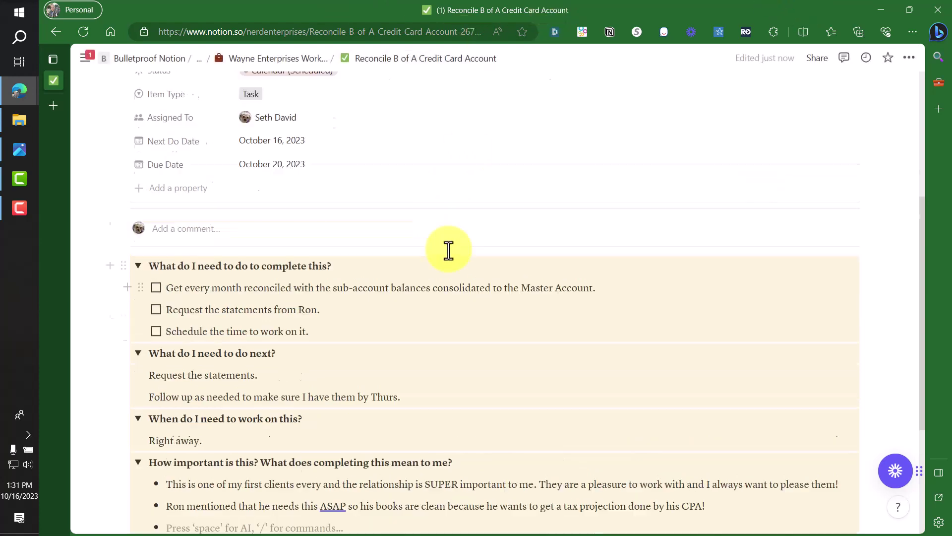
scroll(449, 250, up, 2)
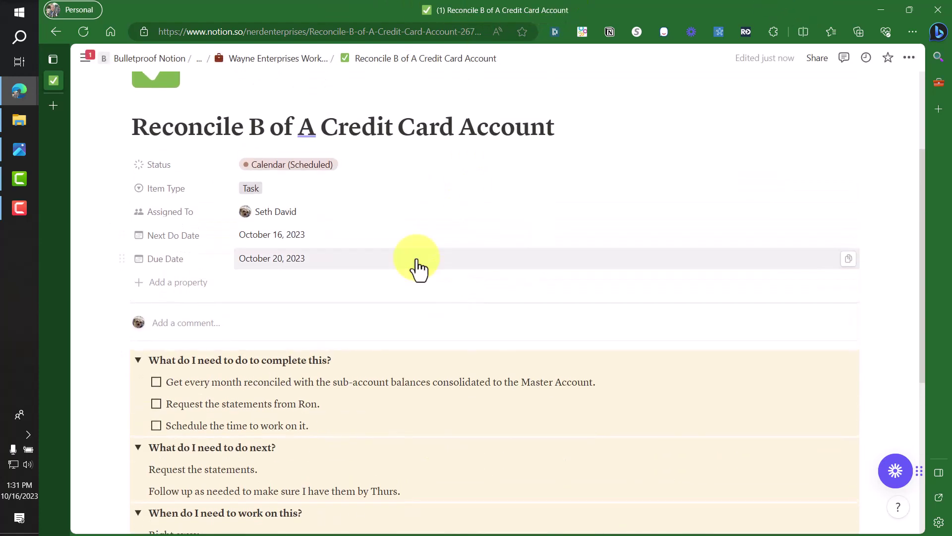
click(156, 404)
Step: Set Next Do Date to October 17, 2023 at 7:00 AM with a day-of reminder
click(267, 236)
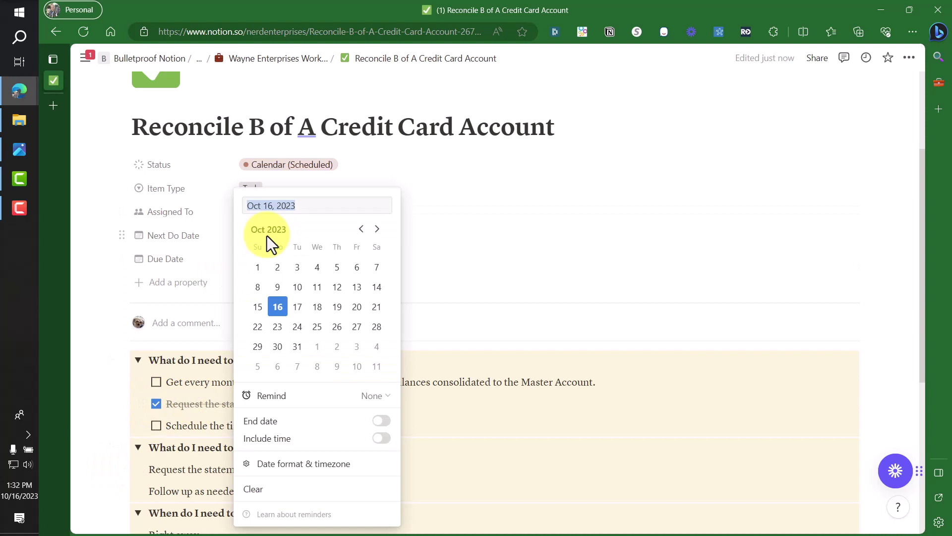
click(297, 307)
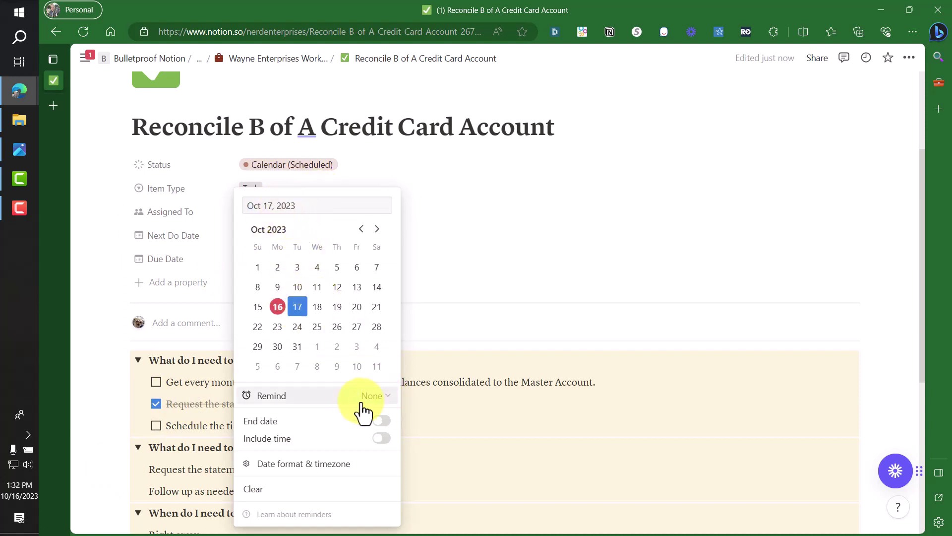
click(387, 396)
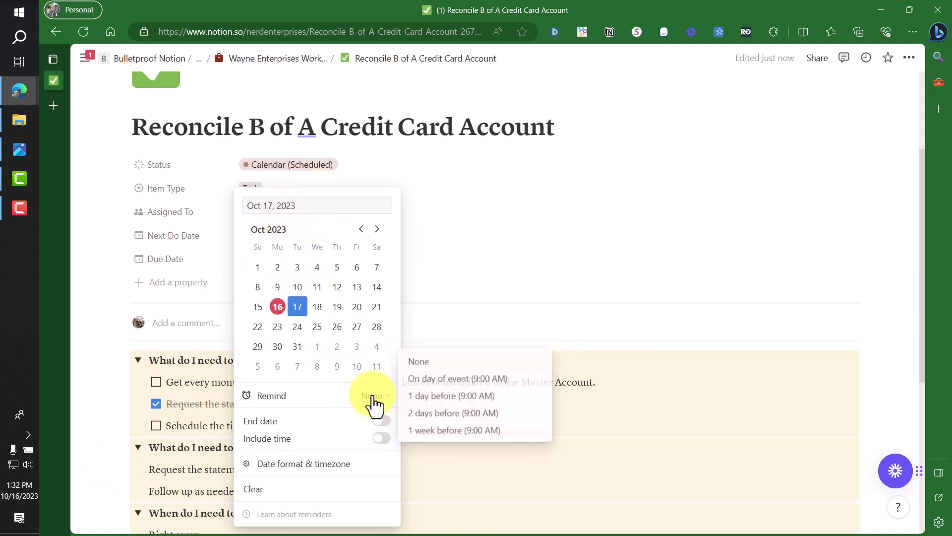
click(456, 378)
click(380, 438)
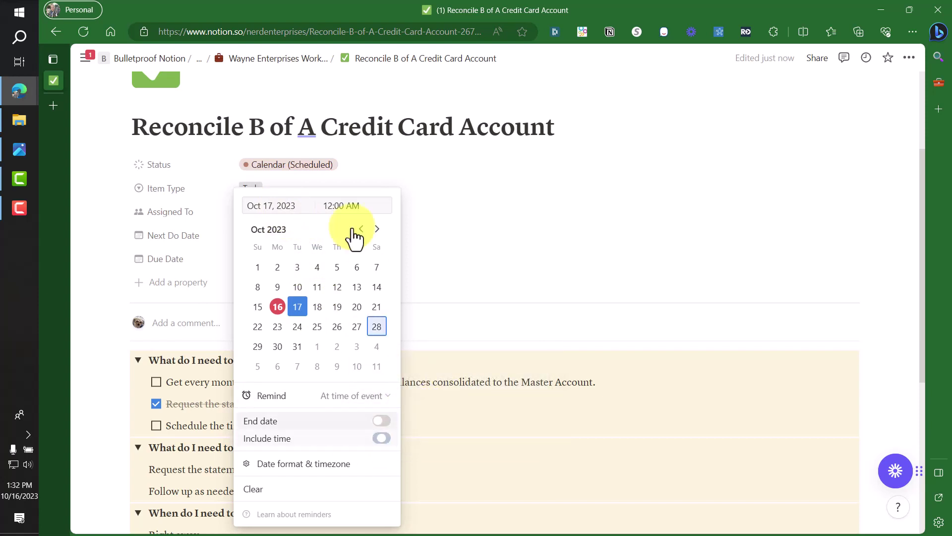
click(367, 205)
text(7 am)
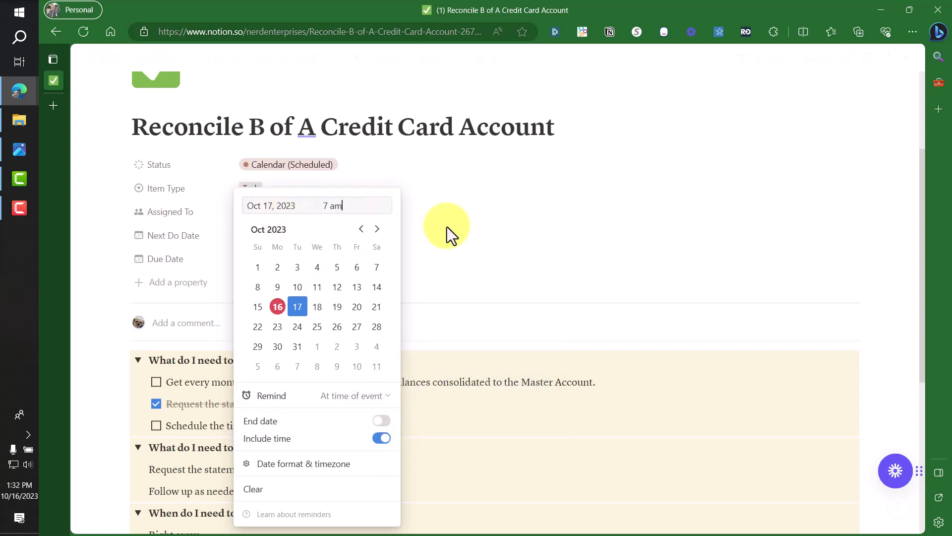
key(Return)
click(595, 119)
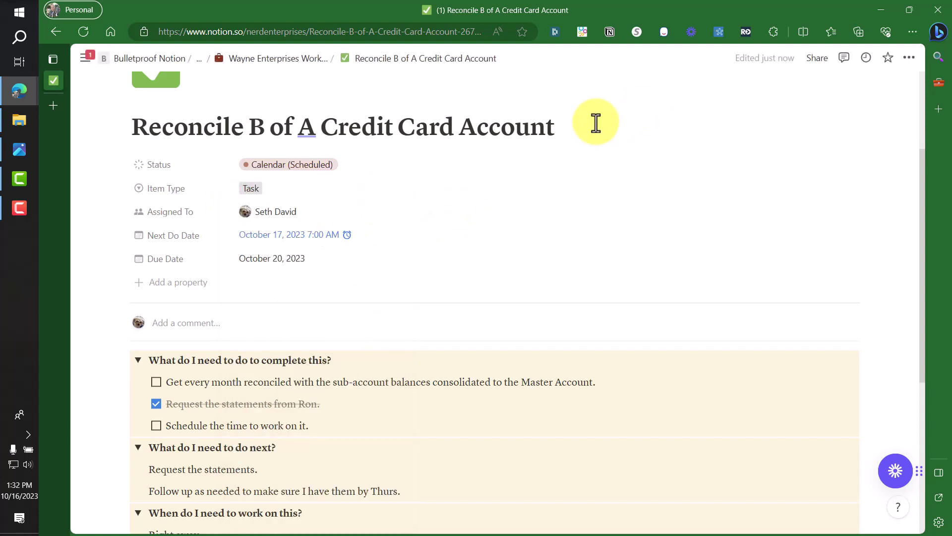
Step: Place the cursor on a new line below 'See back links (above) for time entries.'
click(594, 118)
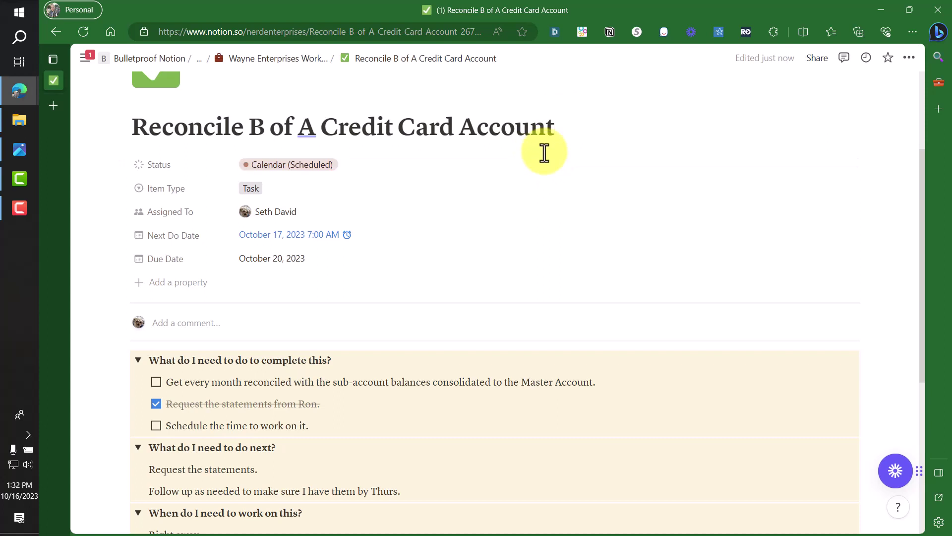
scroll(551, 166, down, 5)
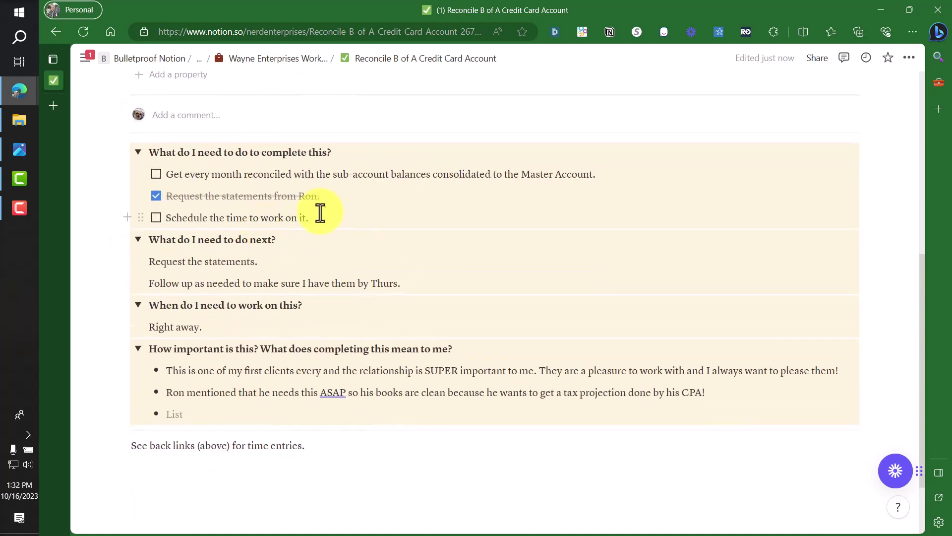
click(322, 217)
scroll(255, 285, down, 2)
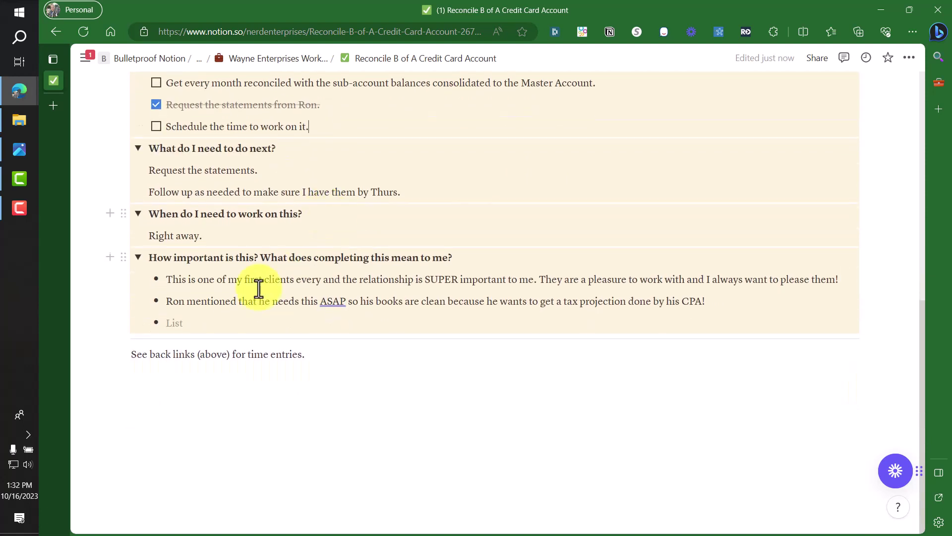
click(230, 406)
key(Return)
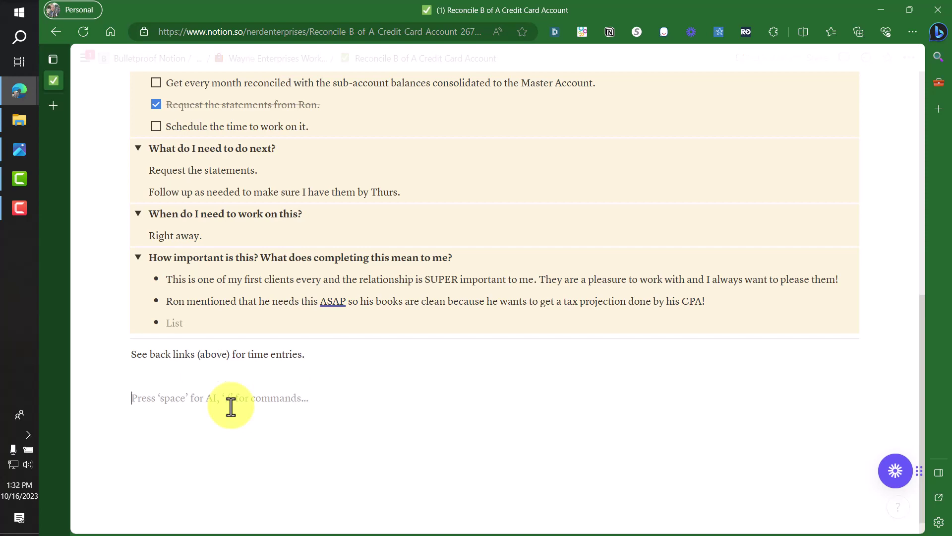
text(@tomoro)
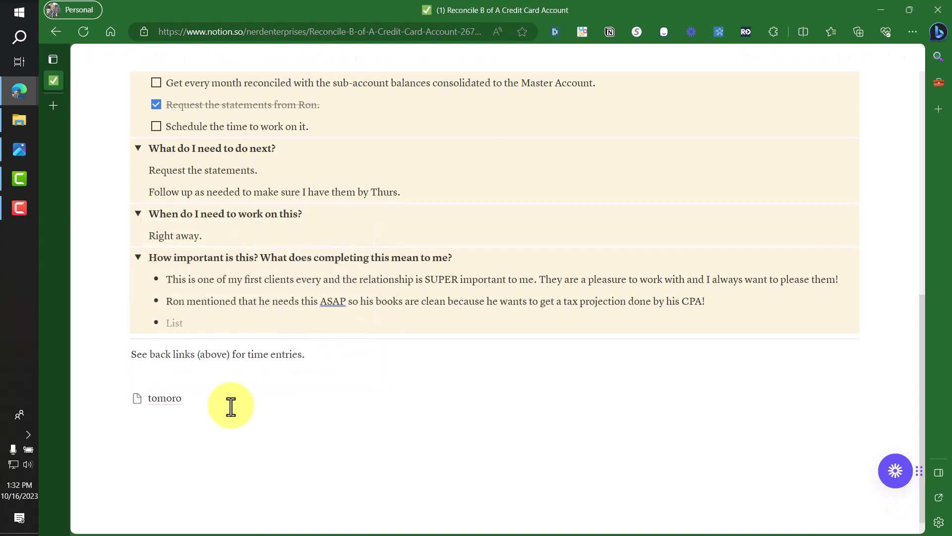
key(BackSpace)
text(@tomorrow)
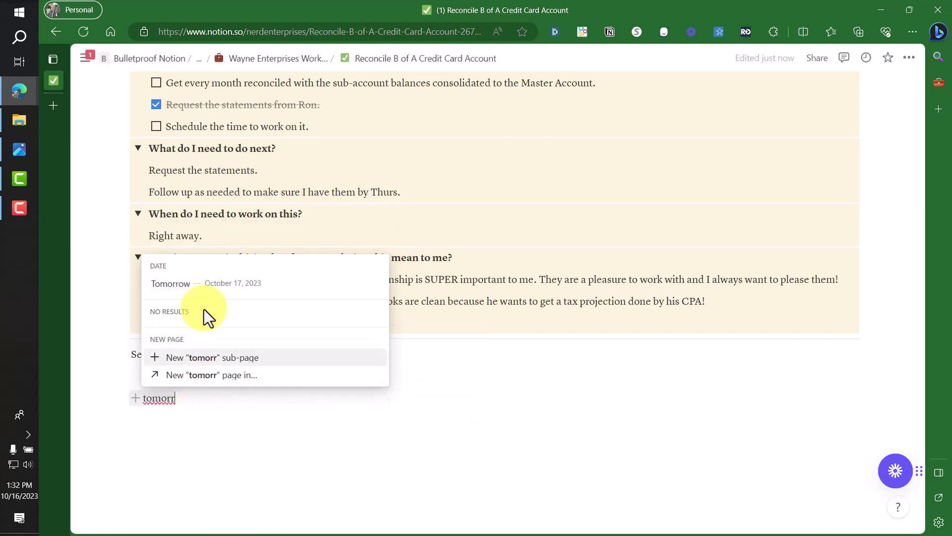
click(220, 286)
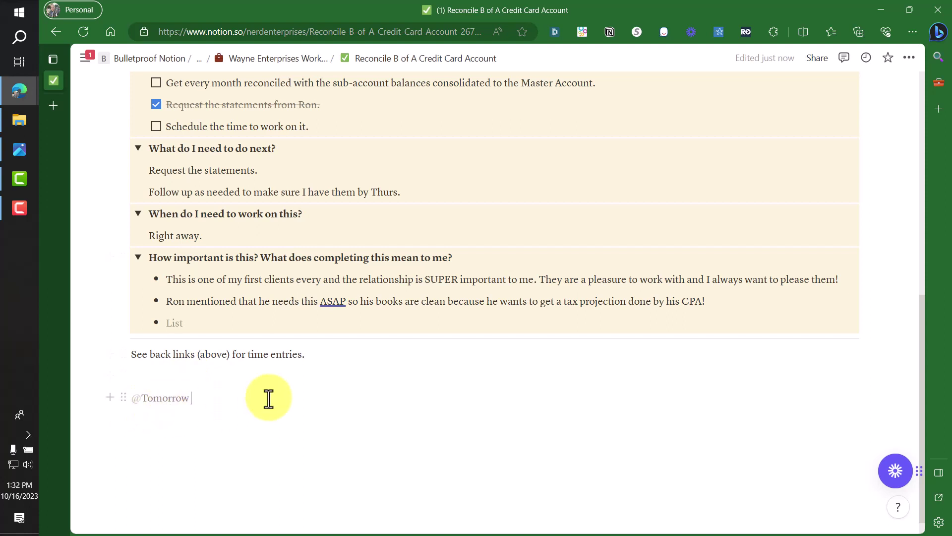
text(follow u)
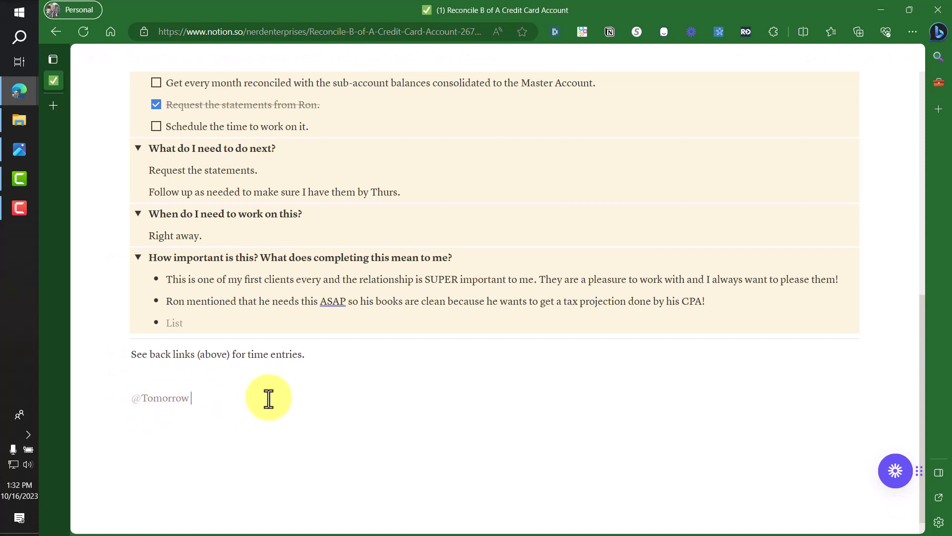
text(p and make sure th)
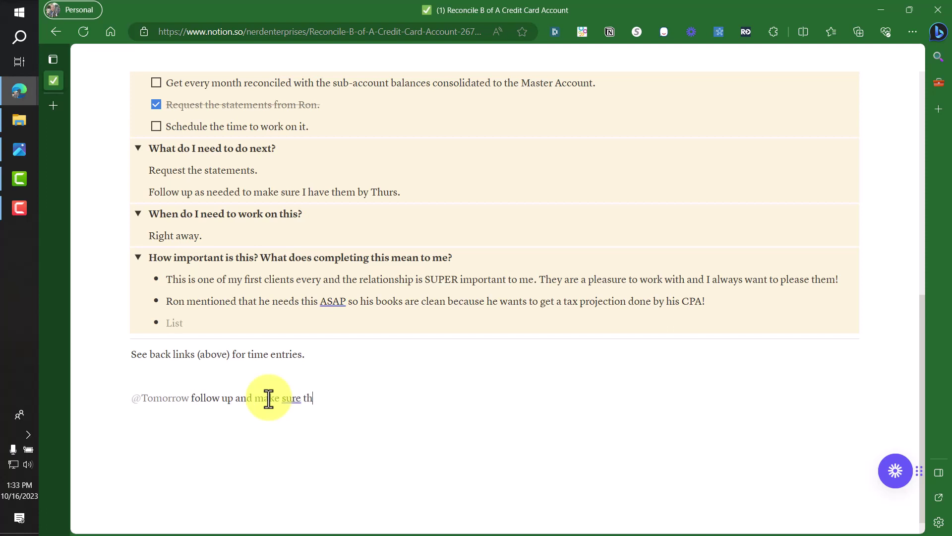
text(ey got the email abou tha)
key(BackSpace)
key(BackSpace)
key(BackSpace)
key(BackSpace)
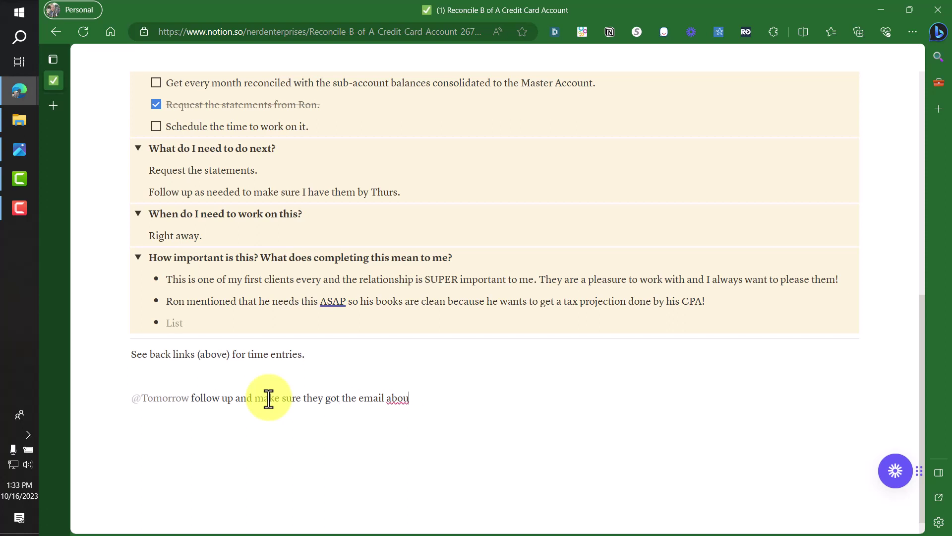
text(t having the staeements by Th)
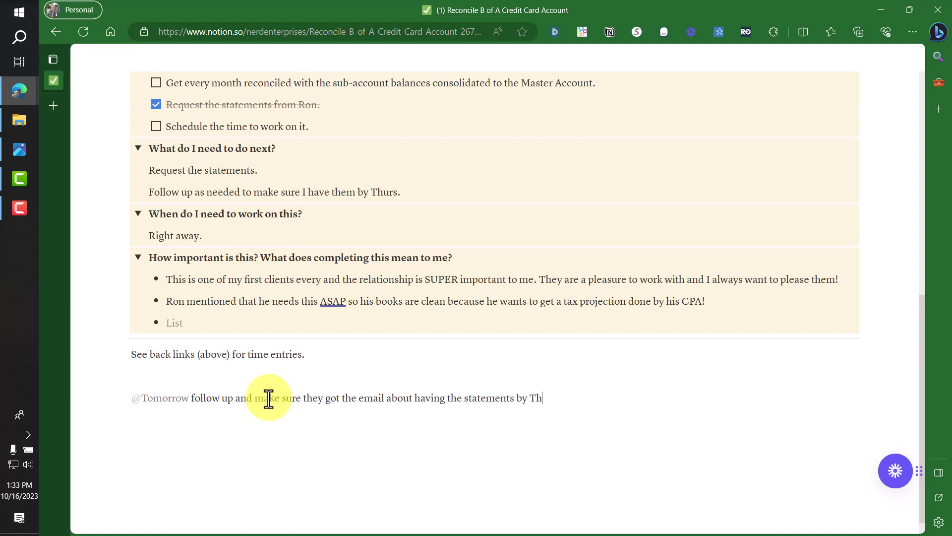
text(ursday.)
key(Return)
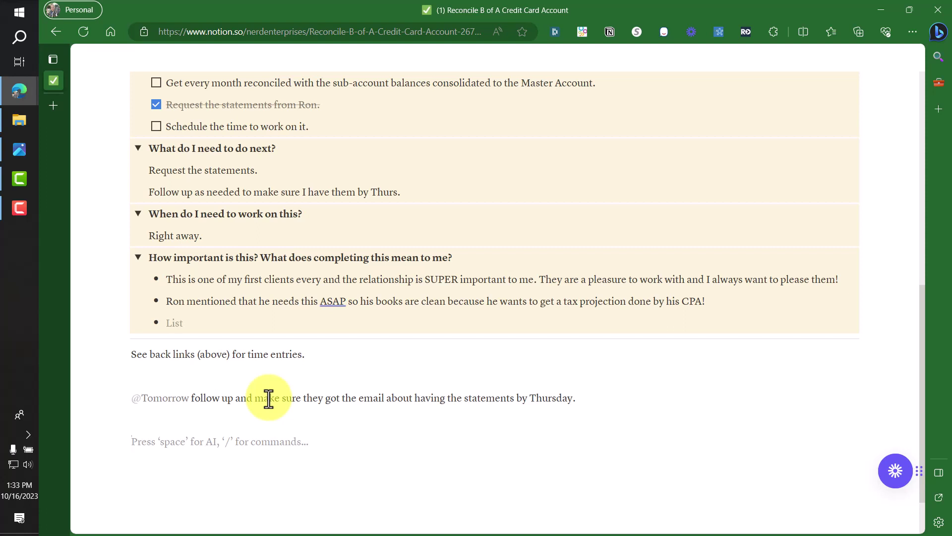
Step: Check off the 'Schedule the time to work on it.' to-do so it is struck through
click(155, 126)
scroll(294, 143, up, 1)
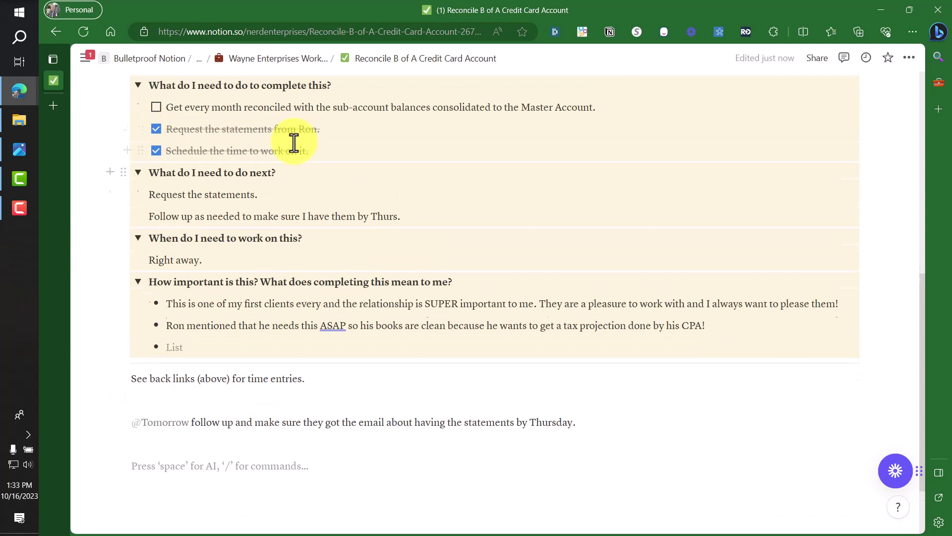
scroll(251, 215, up, 5)
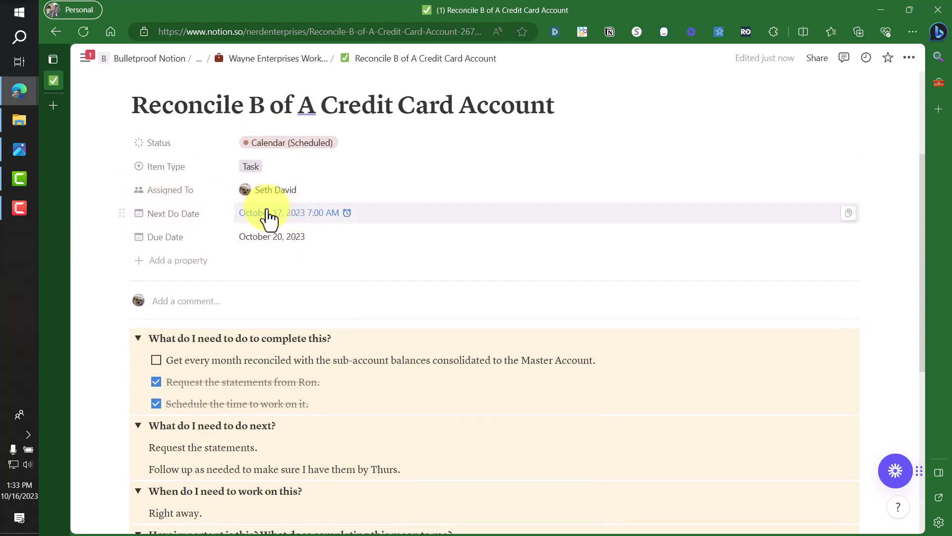
scroll(292, 208, down, 7)
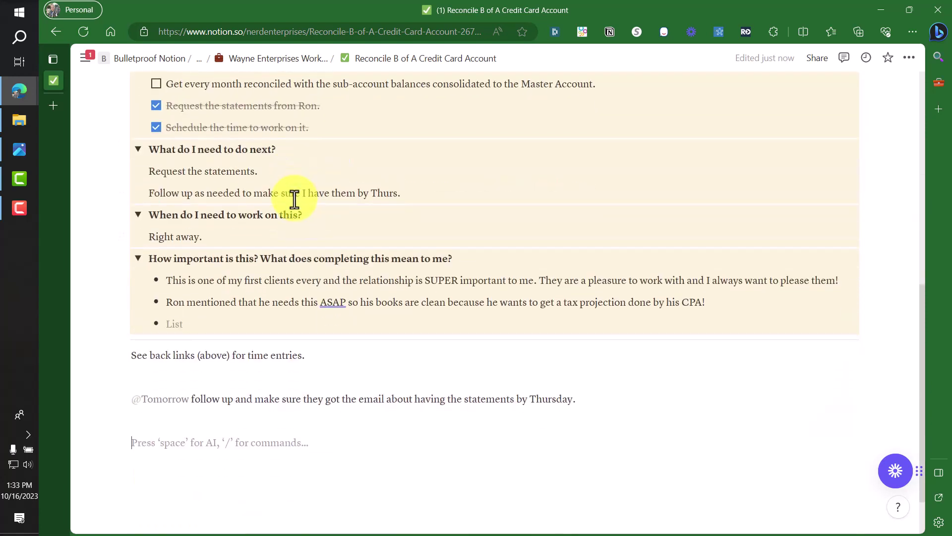
click(192, 356)
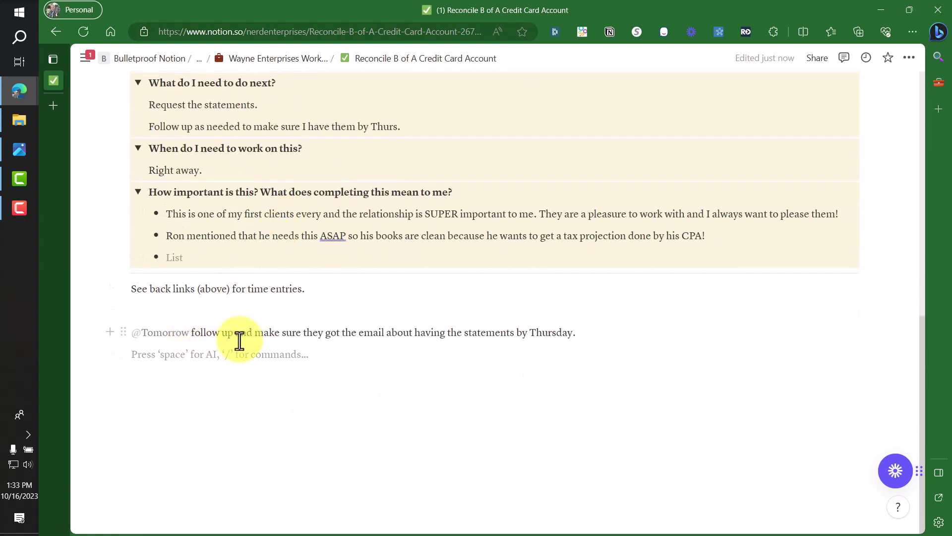
Step: Open the Next Do Date picker and dismiss it, leaving October 17 unchanged
scroll(240, 341, up, 4)
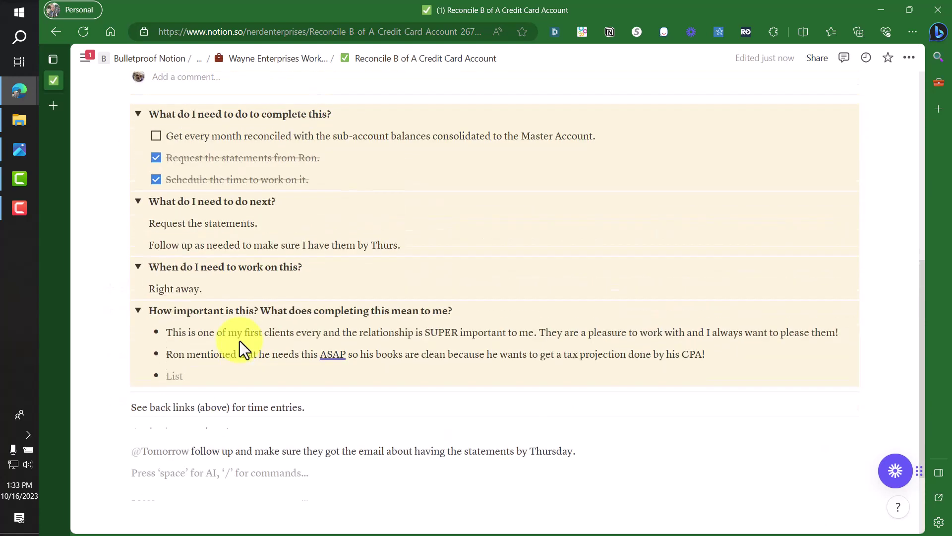
scroll(254, 185, up, 3)
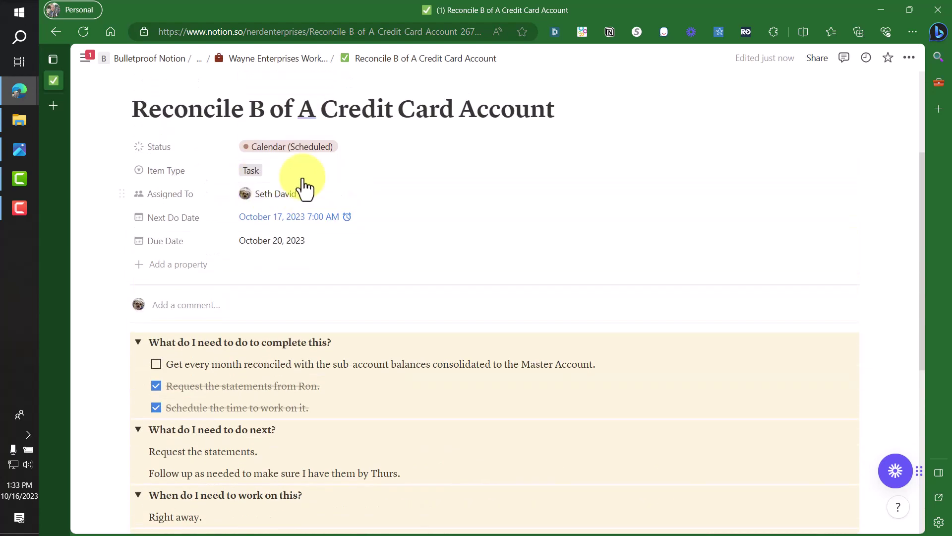
click(229, 218)
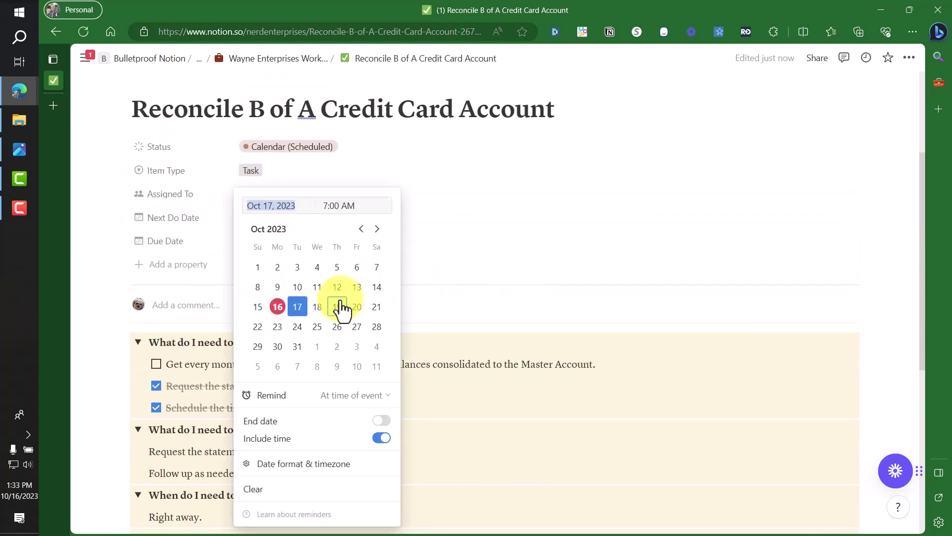
click(559, 110)
scroll(521, 196, down, 7)
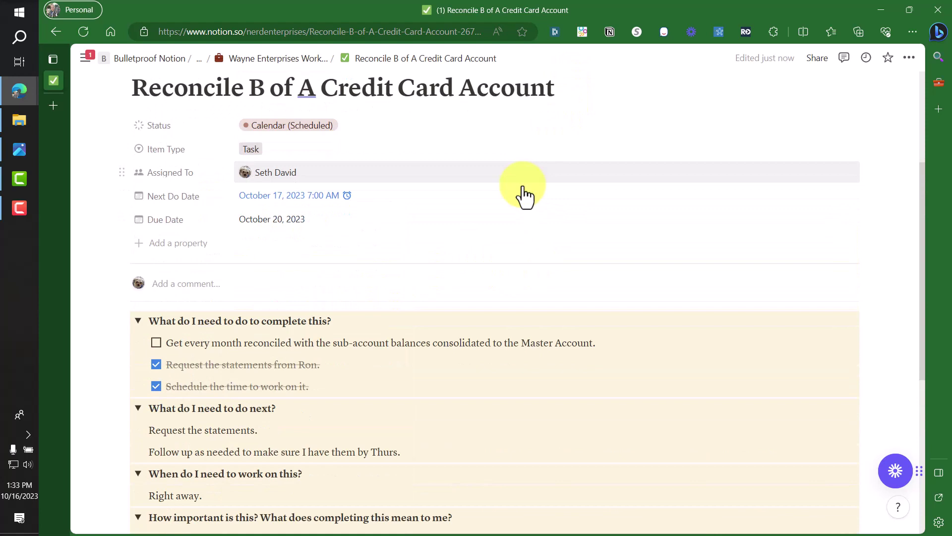
scroll(149, 297, up, 3)
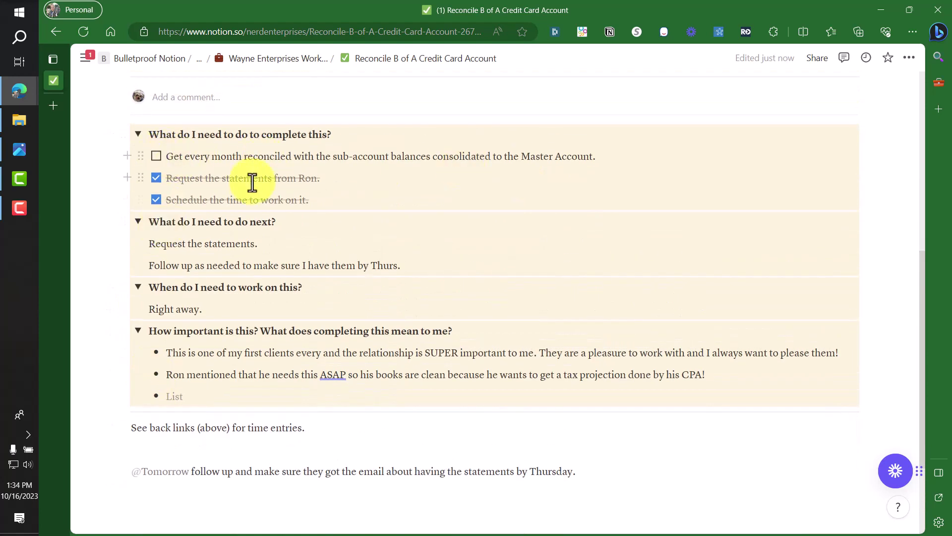
click(322, 180)
Step: Add an unchecked to-do 'Confirm the statements have been received.' below 'Request the statements from Ron.'
key(Return)
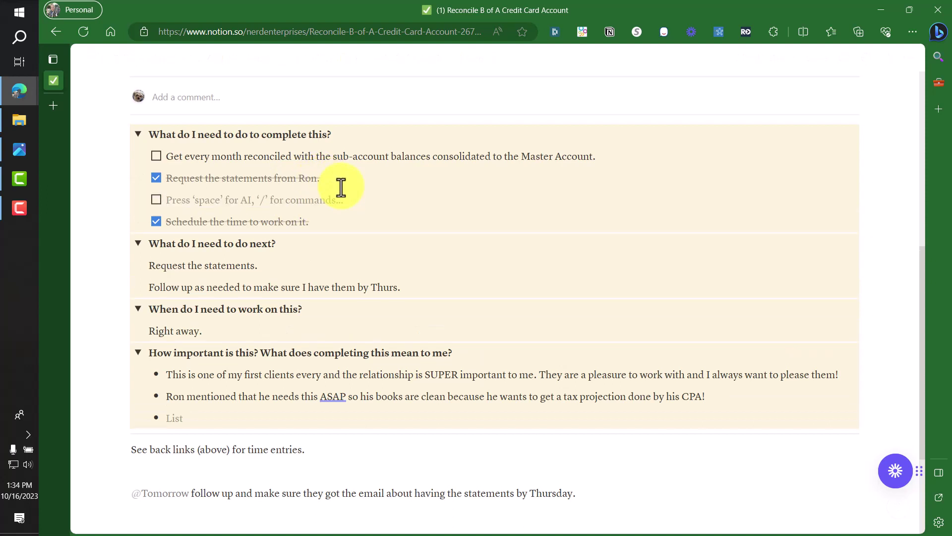
text(Confirm they )
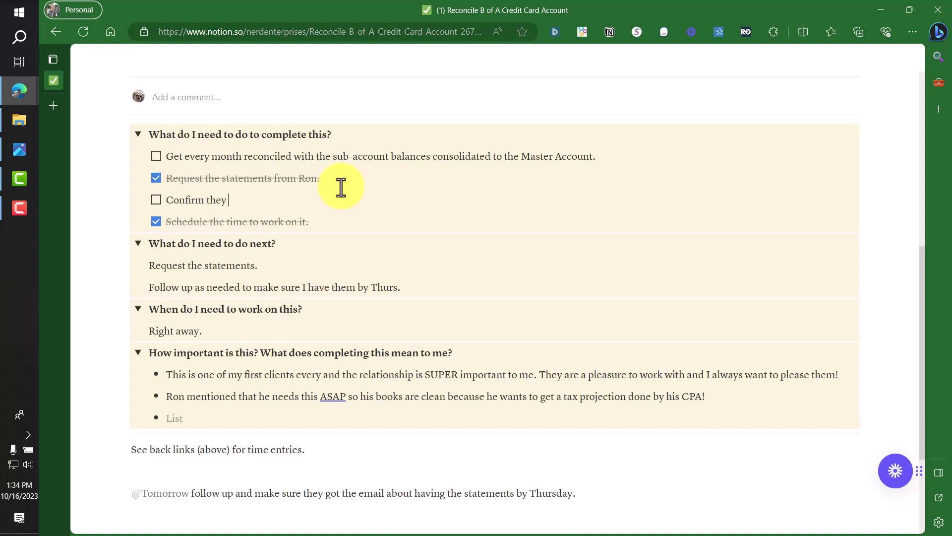
text(have been received.)
key(ctrl+Left)
key(Delete)
text(statements)
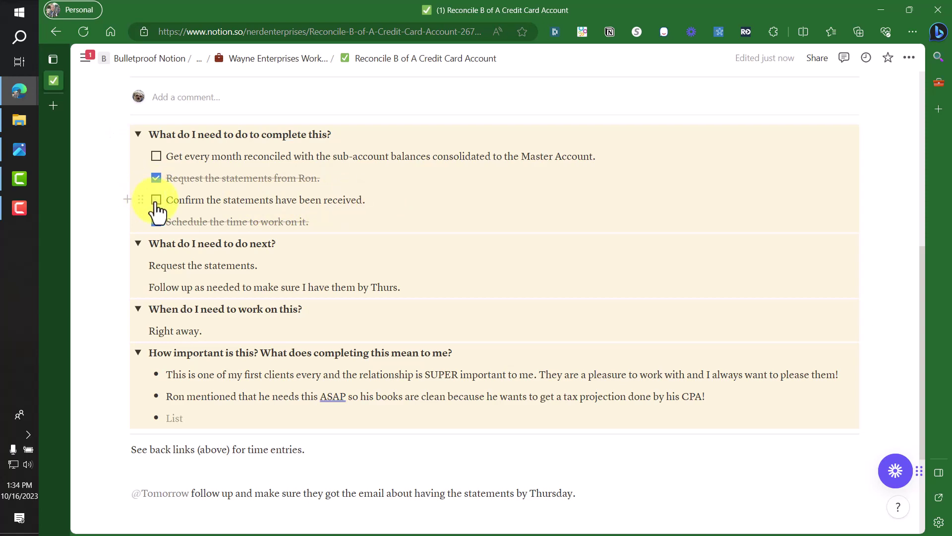
scroll(179, 211, up, 4)
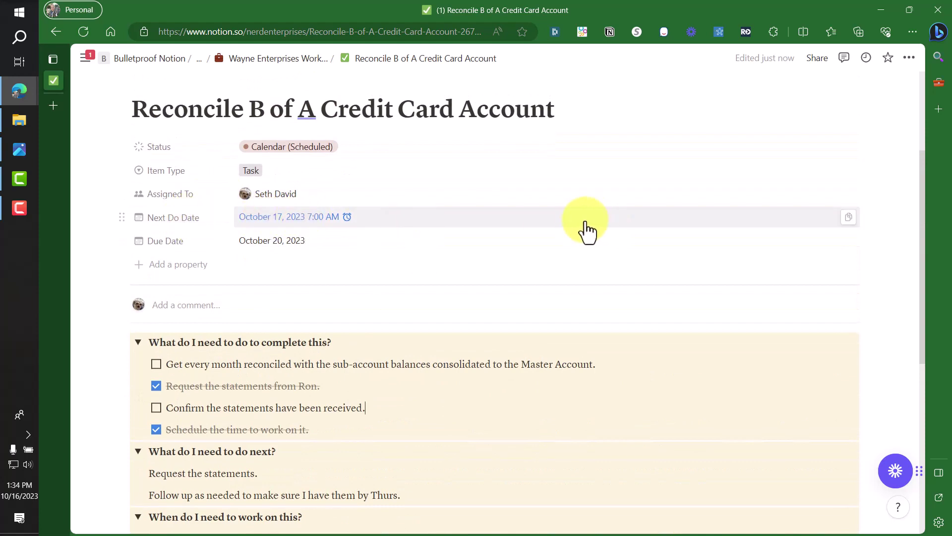
scroll(489, 267, down, 4)
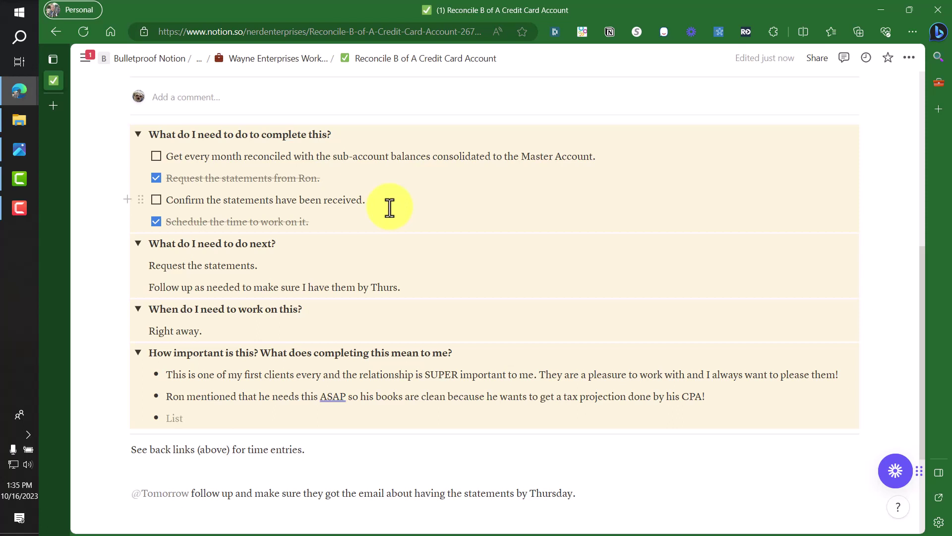
Step: Nest the to-do 'open each one and make sure you really have everything' under the confirm item
key(Return)
key(Tab)
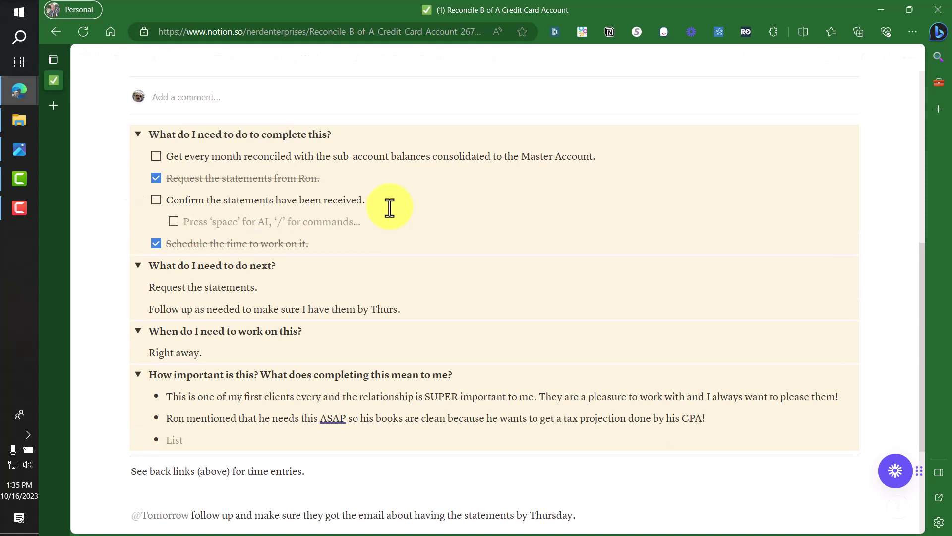
text(ope)
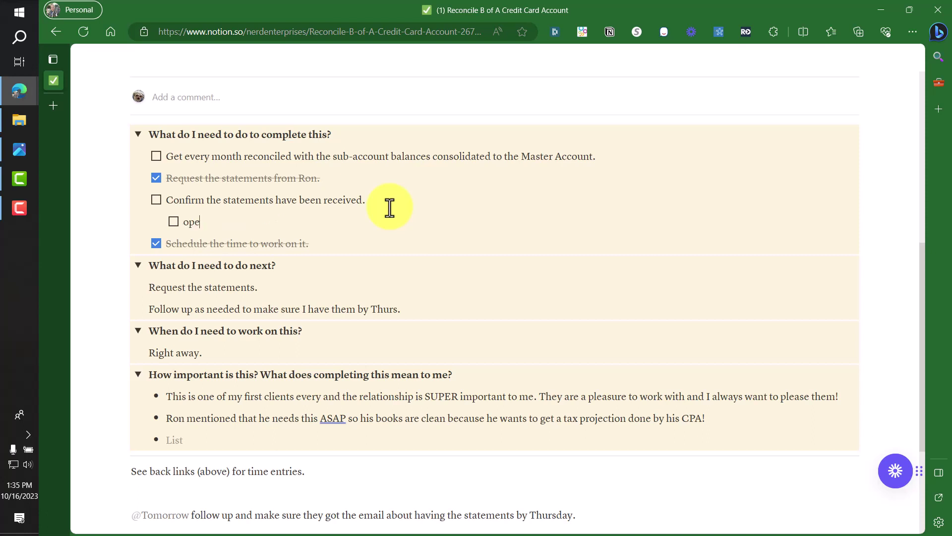
text(n each one and make sure you )
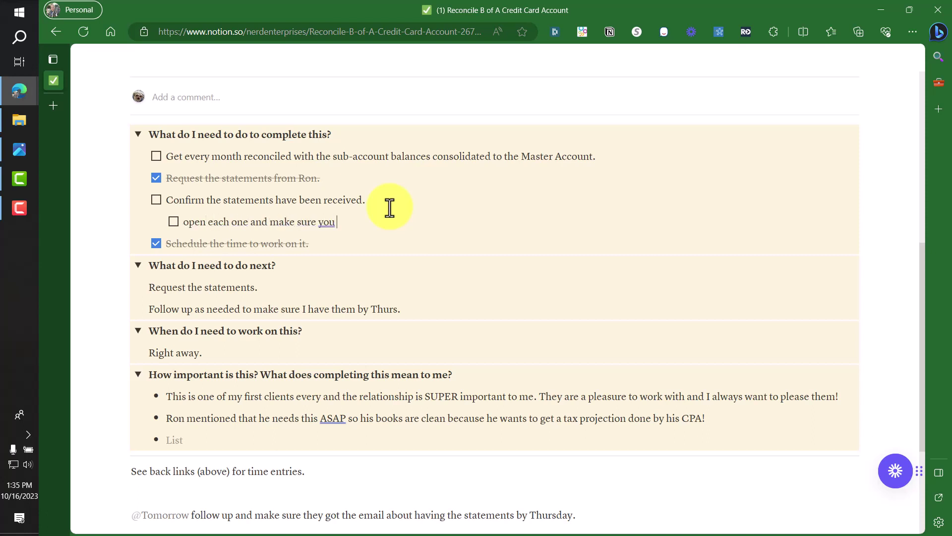
text(really have everytihng)
key(BackSpace)
key(BackSpace)
key(BackSpace)
key(BackSpace)
text(hing)
Step: Nest month to-dos Jan, Feb, March, Apri, May, June, July, Aug, Sept under it, removing the trailing empty line
key(Return)
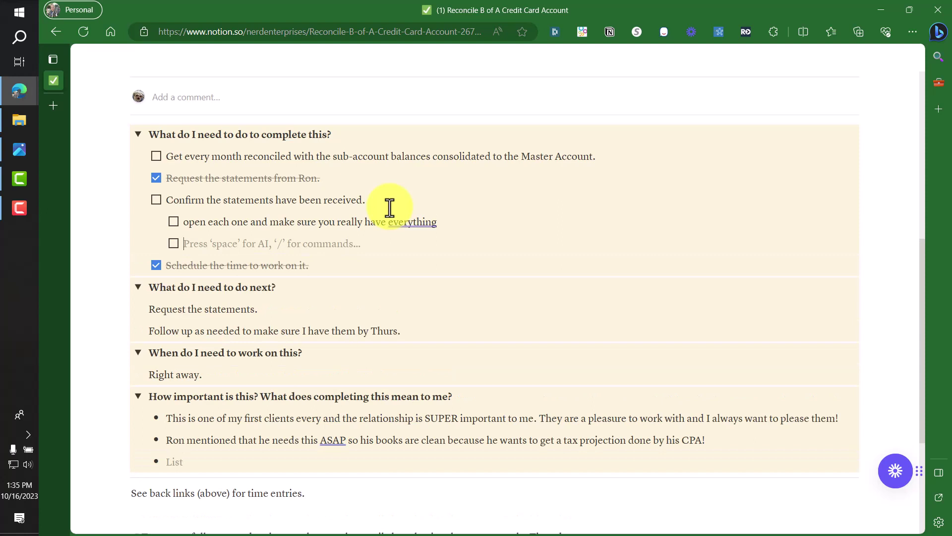
key(Tab)
text(Jan)
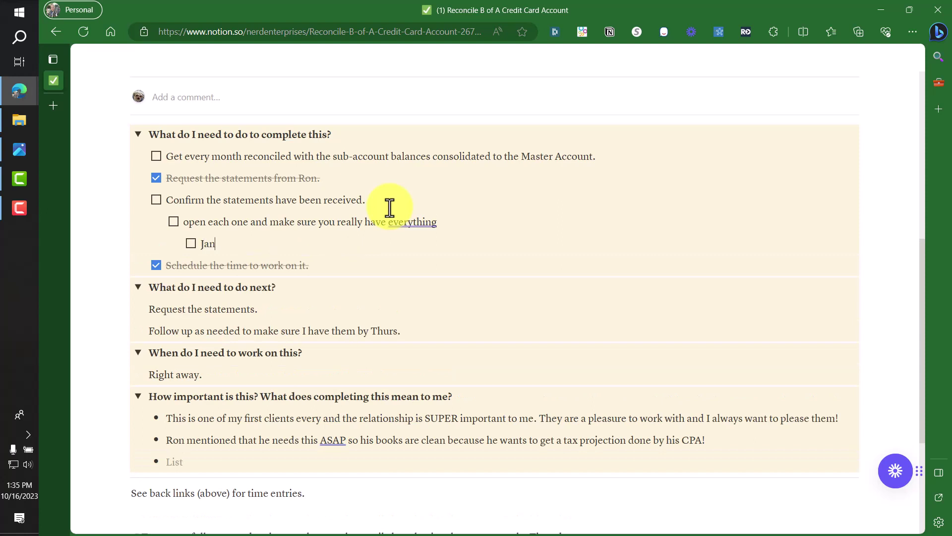
key(Return)
text(Feb)
key(Return)
text(March)
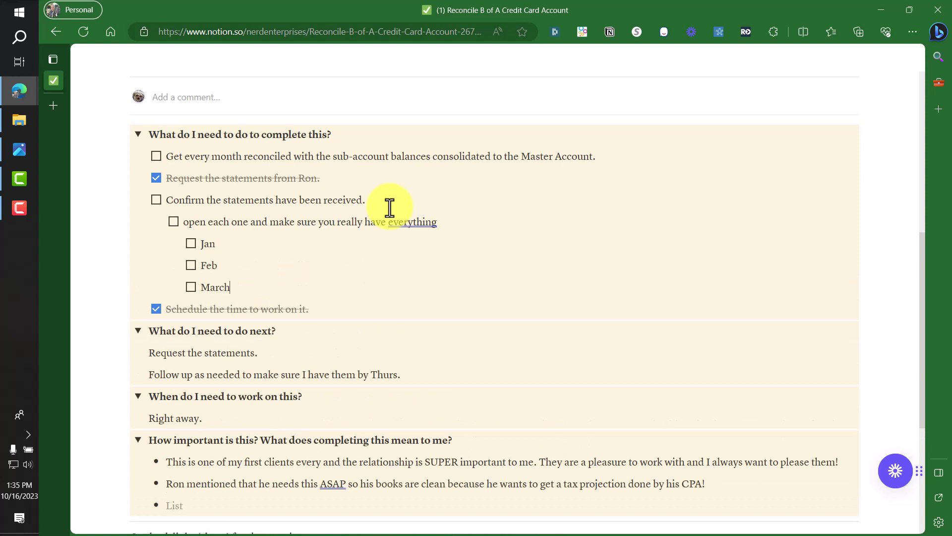
key(Return)
text(April)
key(Return)
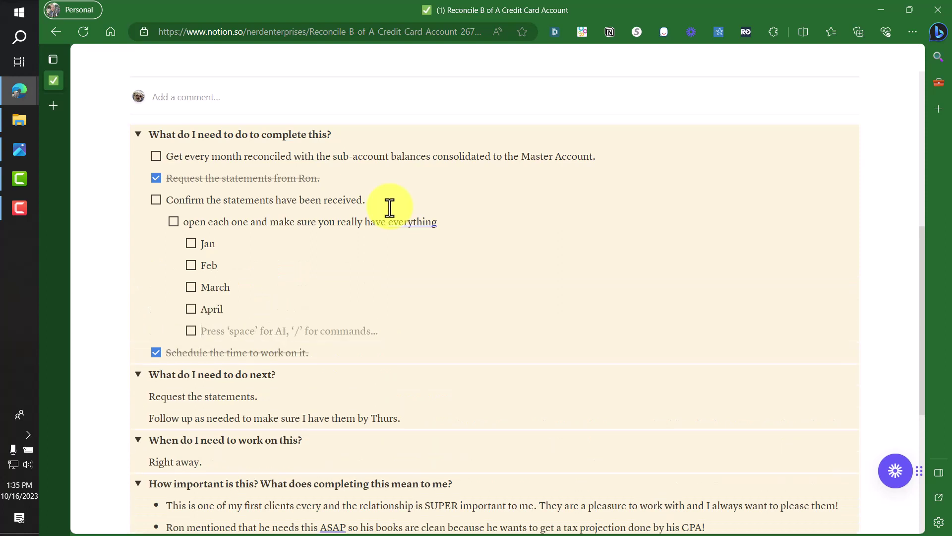
text(May)
key(Return)
text(June)
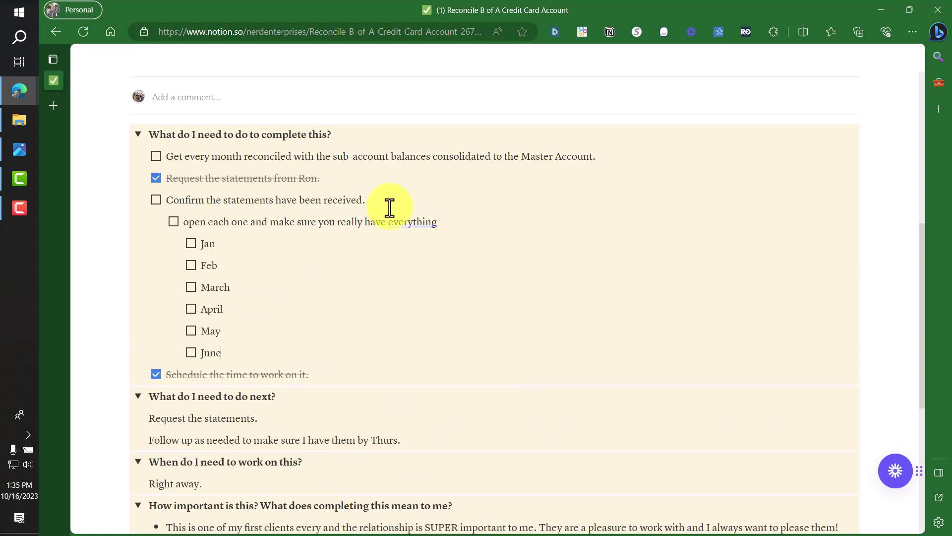
key(Return)
text(July)
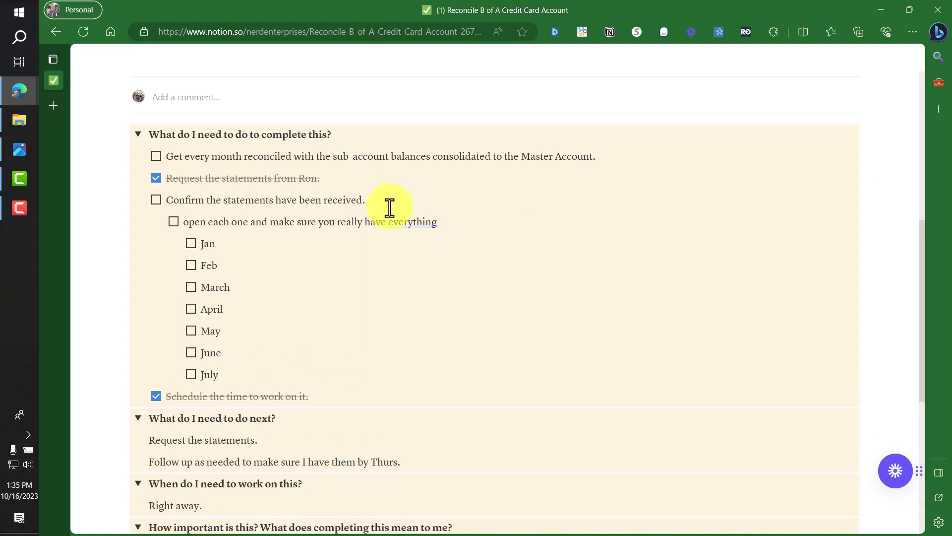
key(Return)
text(Aug)
key(Return)
text(Sept)
key(Return)
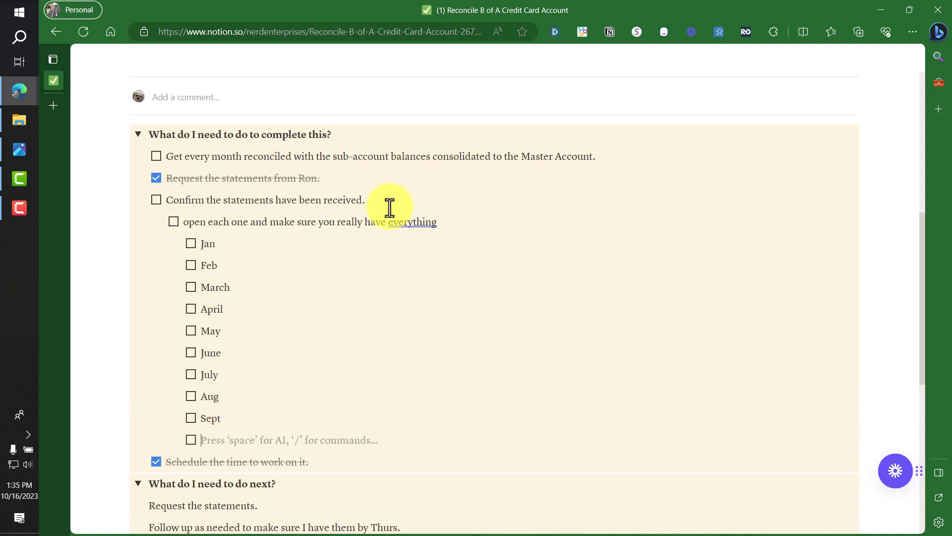
key(BackSpace)
key(BackSpace)
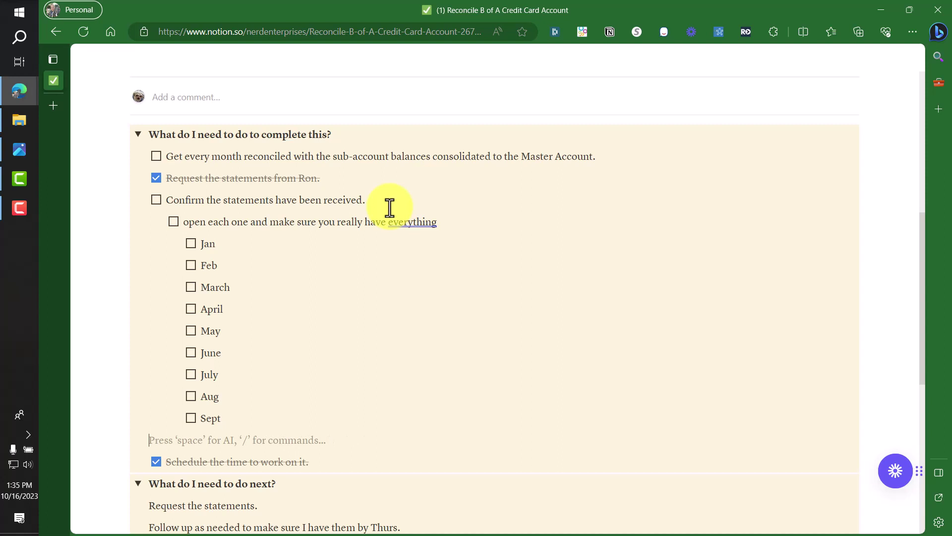
key(BackSpace)
Step: Tick the Jan, Feb and March checkboxes, then untick them again
click(240, 244)
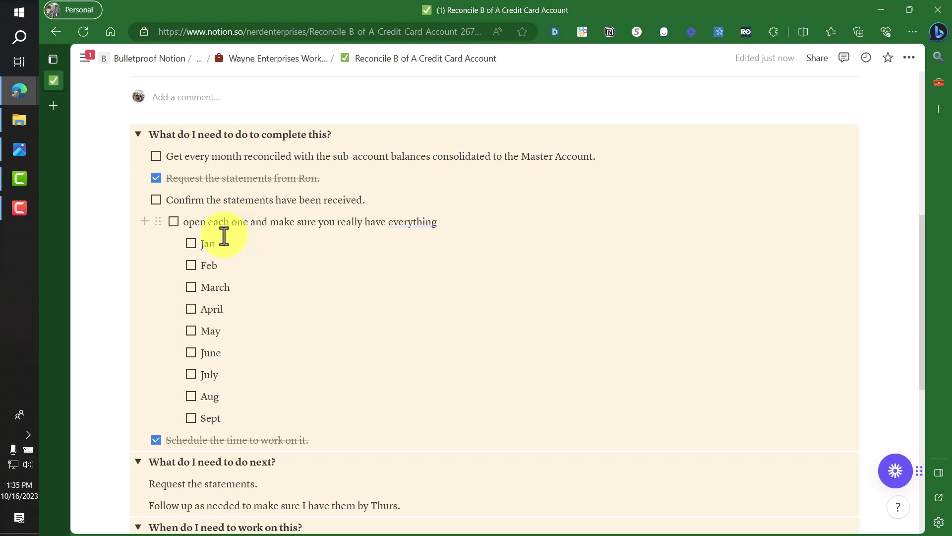
click(192, 243)
click(190, 267)
click(191, 288)
click(191, 288)
click(190, 266)
click(190, 243)
Step: Capitalise the sub-task so it begins with 'Open'
click(184, 218)
key(shift+Right)
text(O)
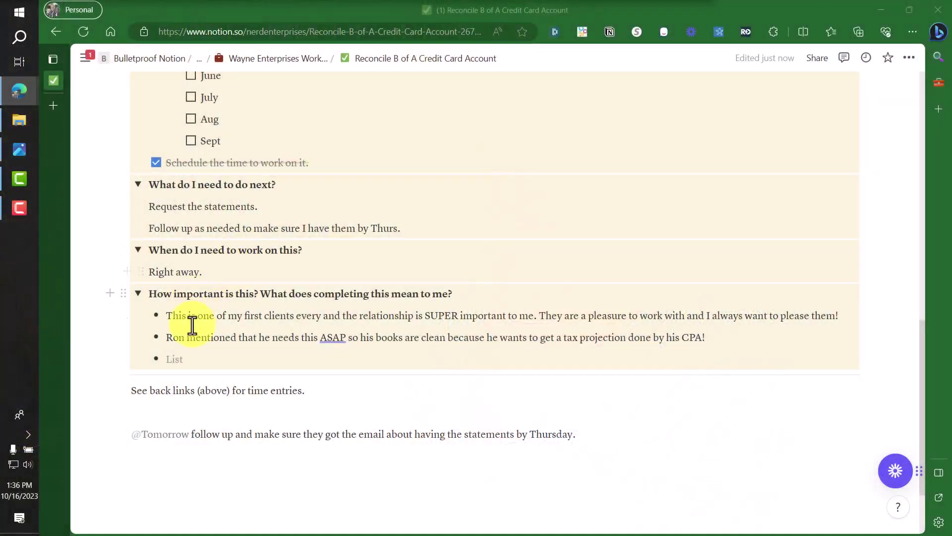
click(179, 315)
click(169, 337)
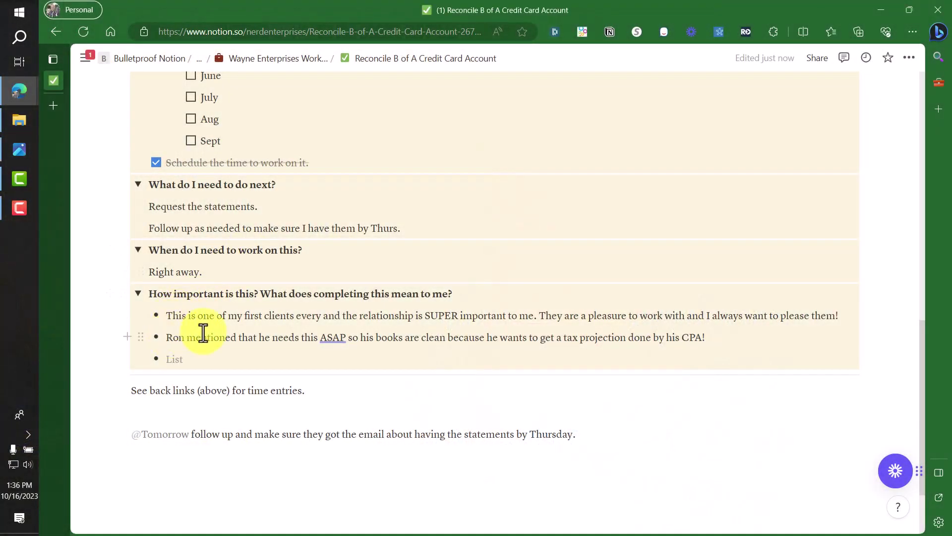